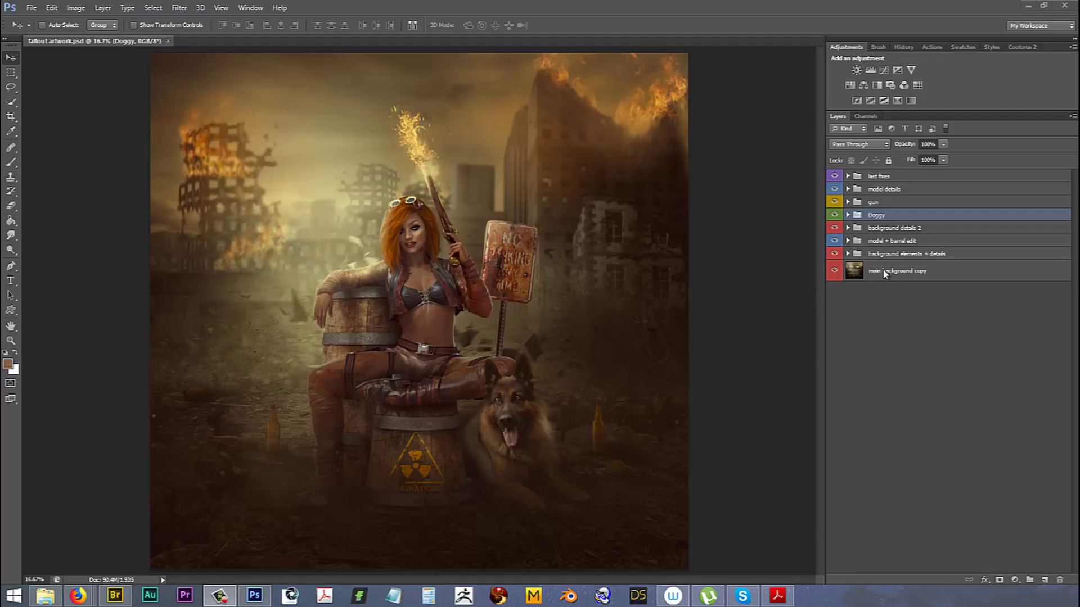
# - Toggle the "background elements + details" and "background details 2" groups off and on to compare their effect on the artwork
pyautogui.click(836, 254)
pyautogui.click(836, 255)
pyautogui.click(833, 256)
pyautogui.click(833, 256)
pyautogui.click(833, 256)
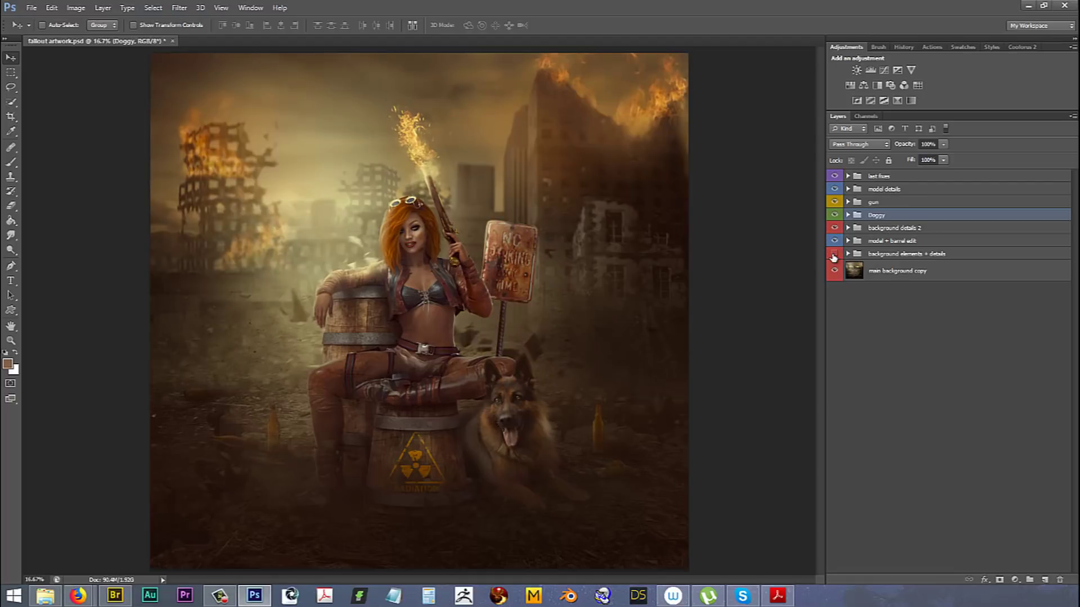
pyautogui.click(834, 256)
pyautogui.click(835, 229)
pyautogui.click(835, 228)
pyautogui.click(835, 229)
pyautogui.click(835, 228)
# - Toggle the Doggy group and its side fur layer off and on to examine how the dog is built
pyautogui.click(836, 216)
pyautogui.click(836, 216)
pyautogui.click(848, 215)
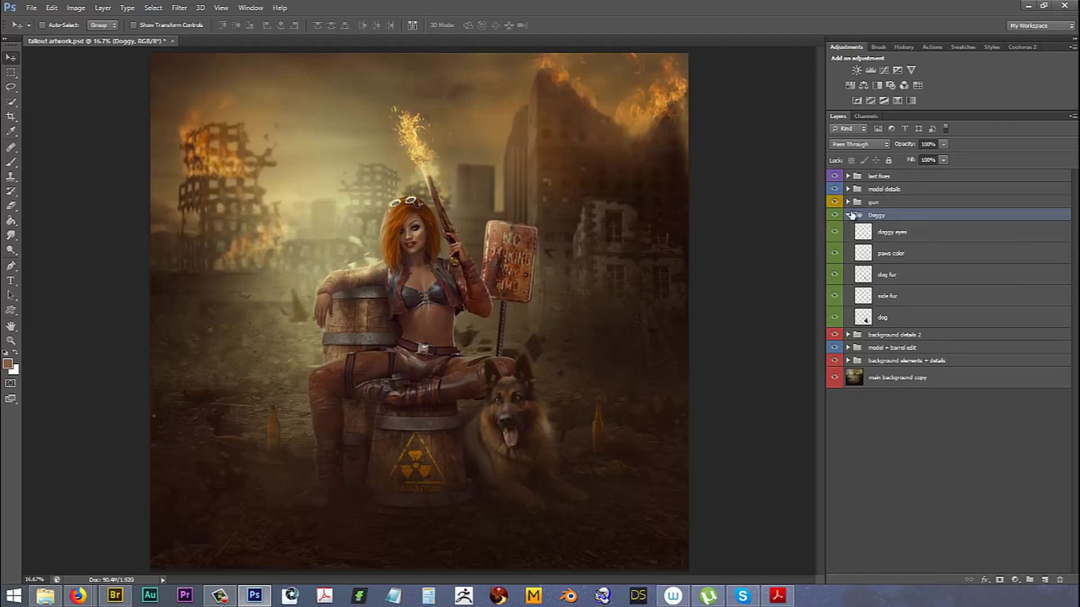
pyautogui.click(835, 296)
pyautogui.click(834, 295)
pyautogui.click(848, 215)
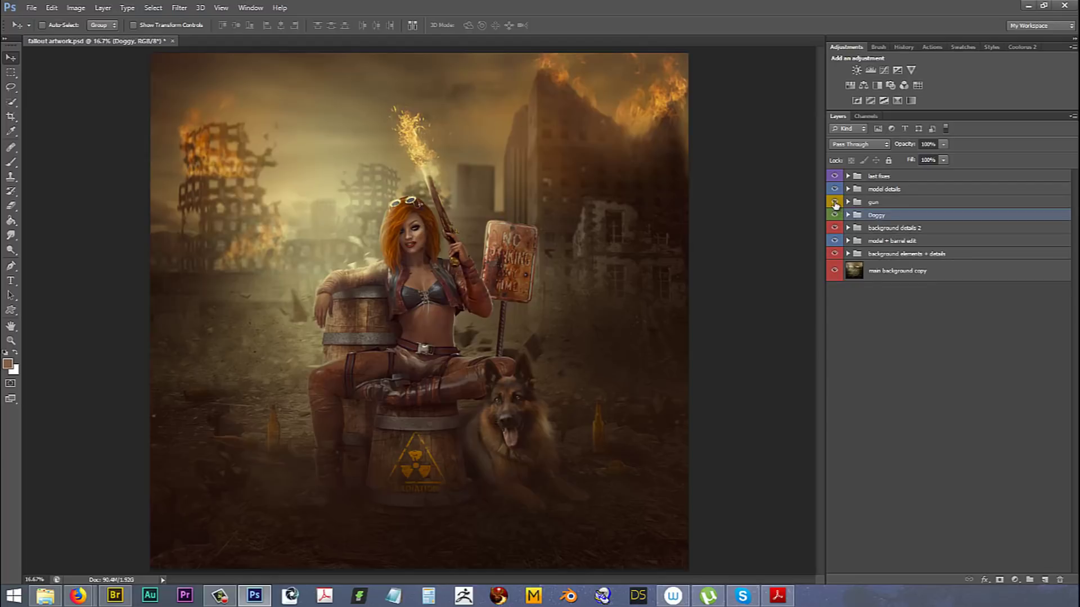
# - Toggle the gun and model details groups off and on to compare the model before and after retouching
pyautogui.click(835, 203)
pyautogui.click(835, 203)
pyautogui.click(835, 191)
pyautogui.click(835, 191)
pyautogui.click(835, 191)
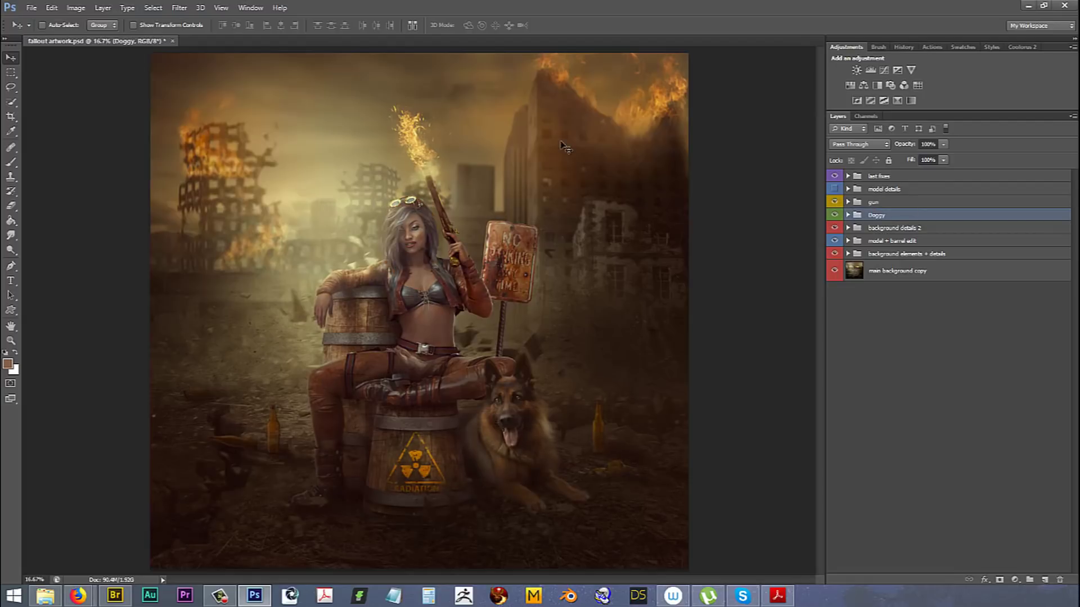
pyautogui.click(836, 190)
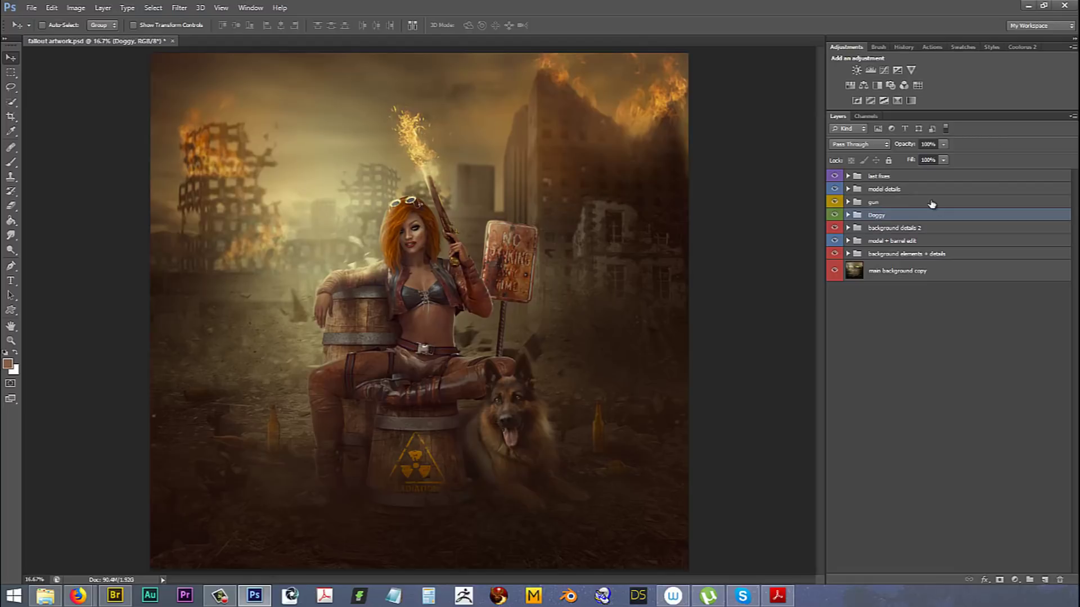
# - Toggle the topmost layer group off and on to compare the final colour and lighting adjustments
pyautogui.click(834, 177)
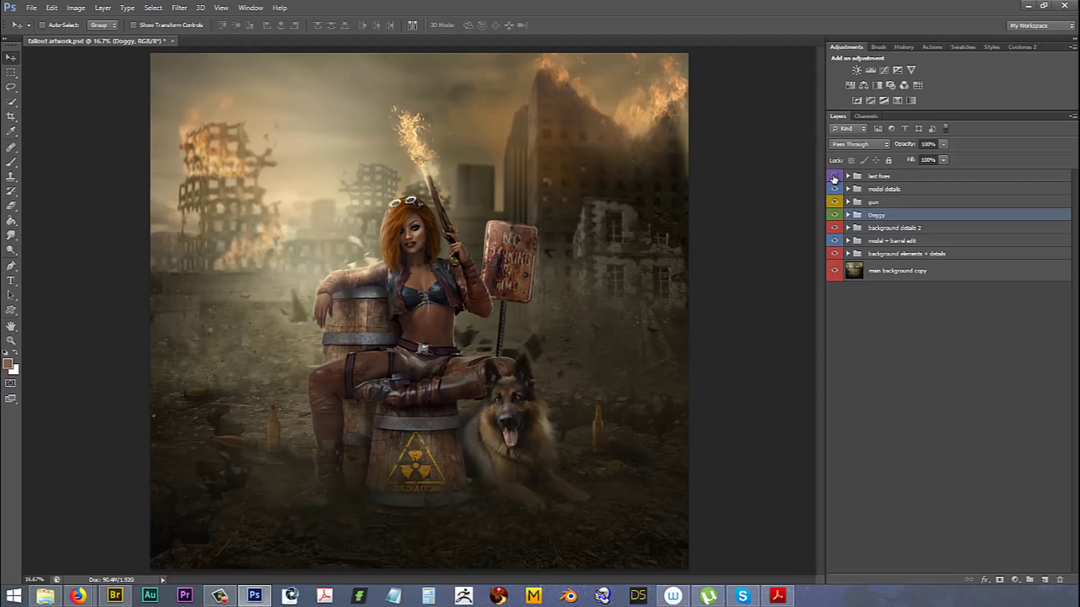
pyautogui.click(834, 178)
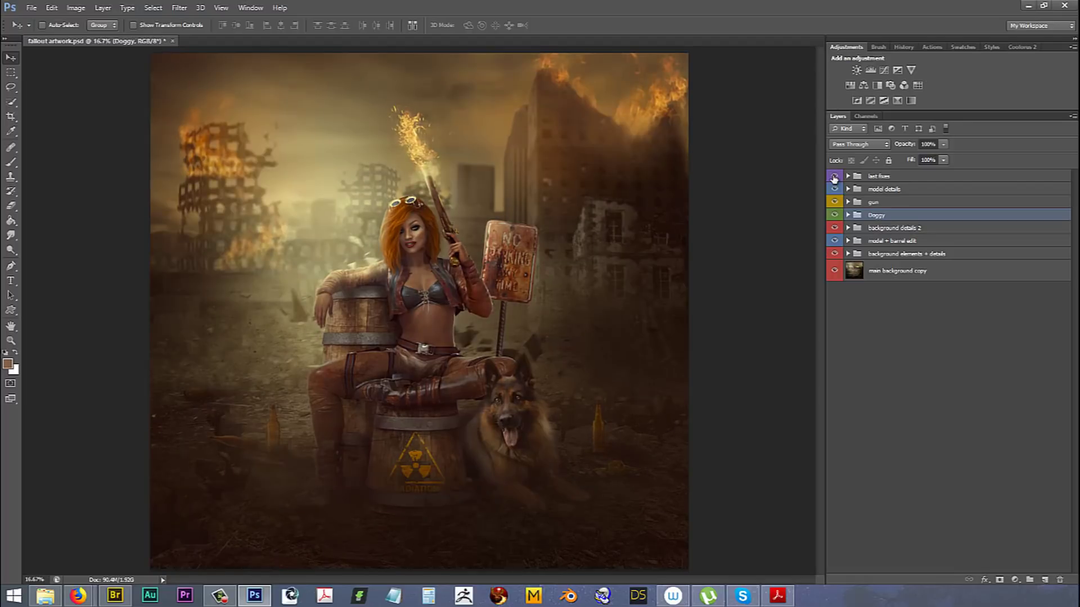
pyautogui.click(834, 177)
pyautogui.click(834, 177)
# - Switch to File Explorer and look over the stock images and brush files in the Resources folder
pyautogui.click(45, 595)
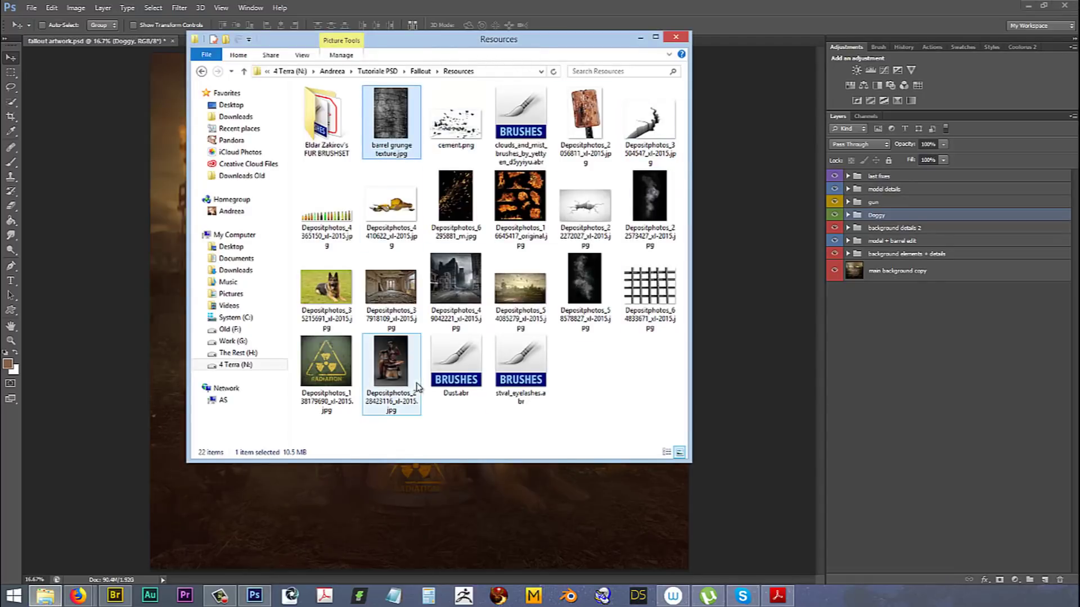
pyautogui.click(532, 130)
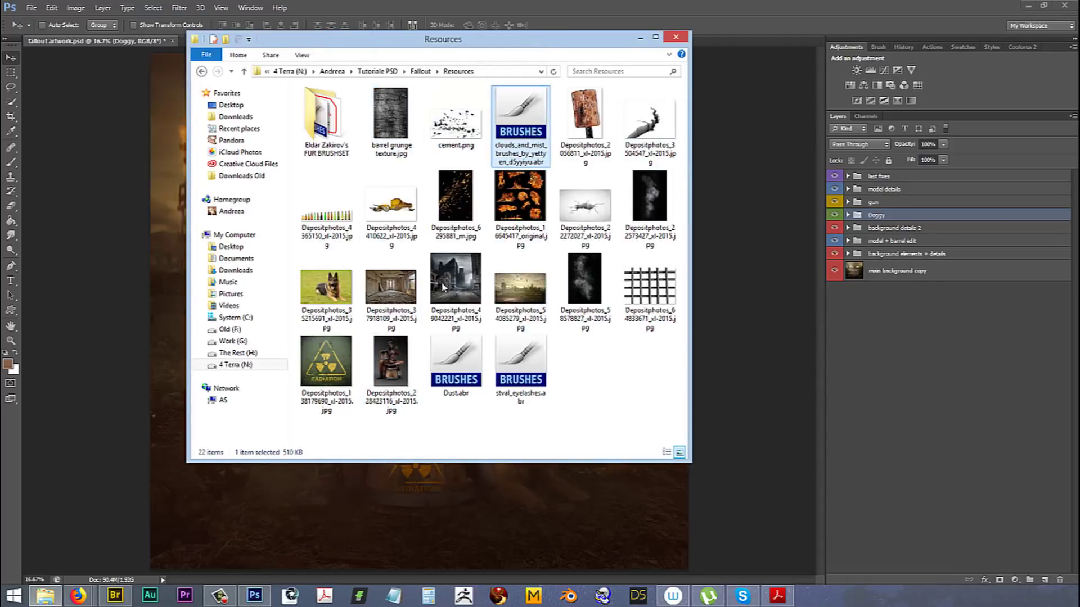
pyautogui.click(474, 279)
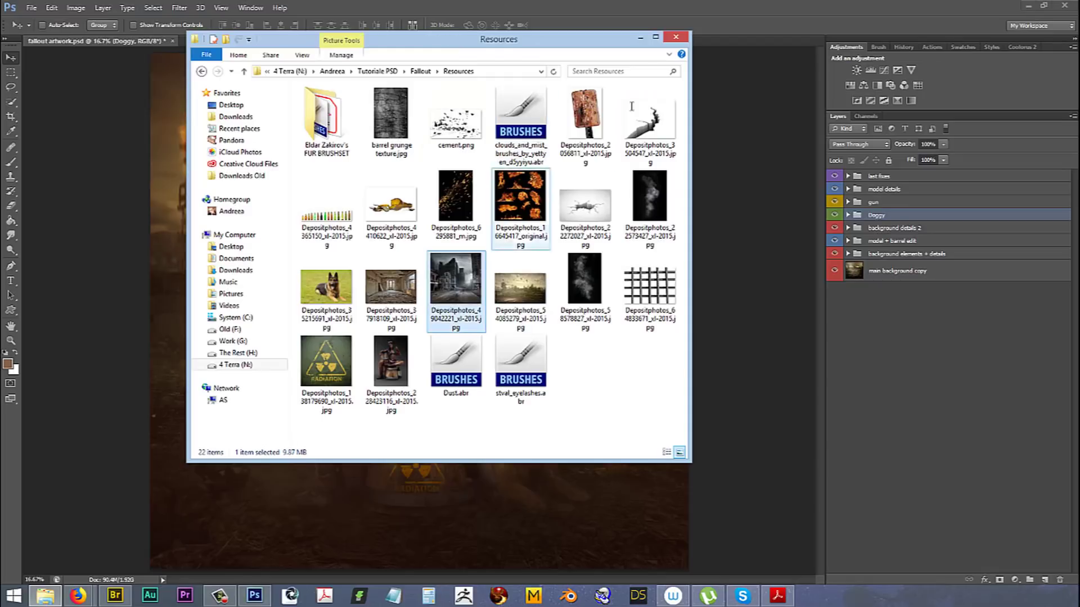
pyautogui.click(640, 37)
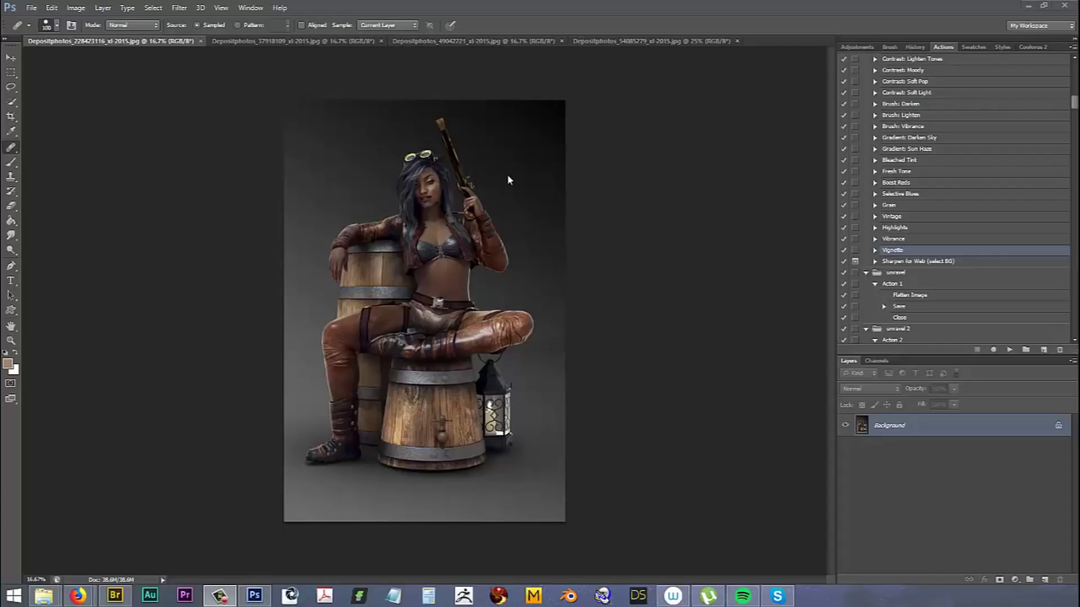
# - Draw a loose lasso selection around the seated woman, barrels and lantern, and invert the selection
pyautogui.click(12, 88)
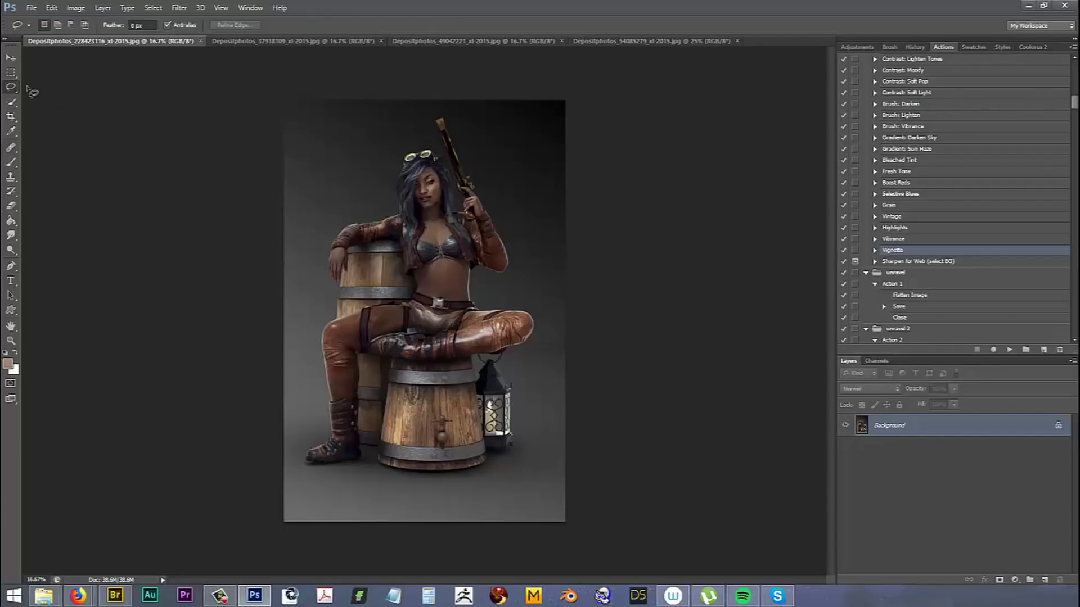
pyautogui.moveTo(419, 139)
pyautogui.mouseDown()
pyautogui.moveTo(354, 215)
pyautogui.moveTo(290, 455)
pyautogui.moveTo(436, 485)
pyautogui.moveTo(543, 405)
pyautogui.moveTo(547, 324)
pyautogui.moveTo(500, 276)
pyautogui.moveTo(505, 203)
pyautogui.moveTo(451, 109)
pyautogui.moveTo(430, 127)
pyautogui.mouseUp()
pyautogui.rightClick(480, 336)
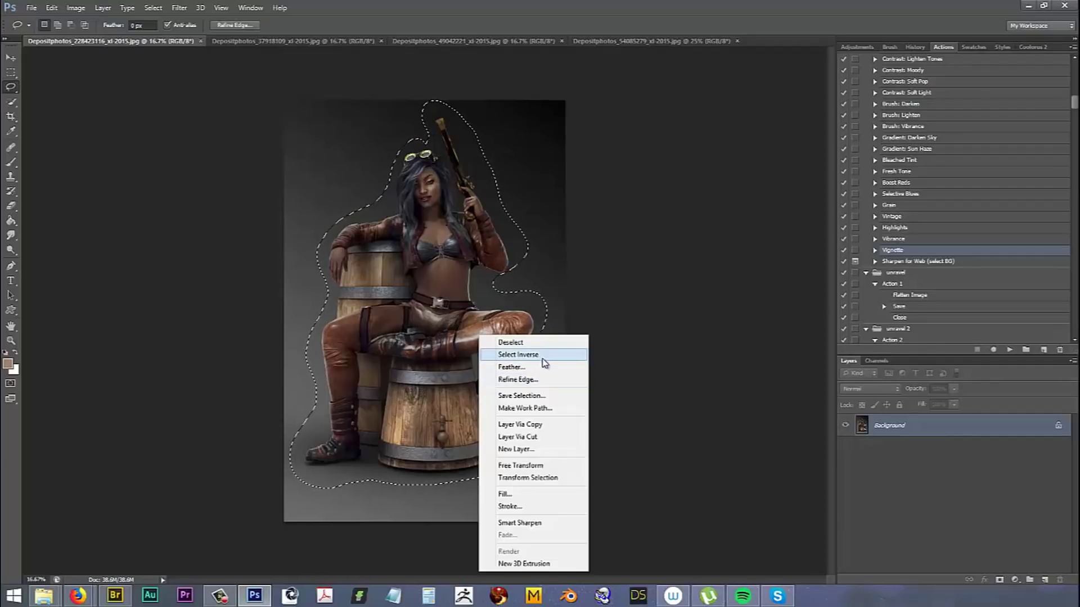
pyautogui.click(518, 355)
# - Erase the selected grey backdrop around the woman with the Magic Eraser and clear the selection
pyautogui.click(11, 206)
pyautogui.rightClick(11, 205)
pyautogui.click(68, 225)
pyautogui.click(325, 152)
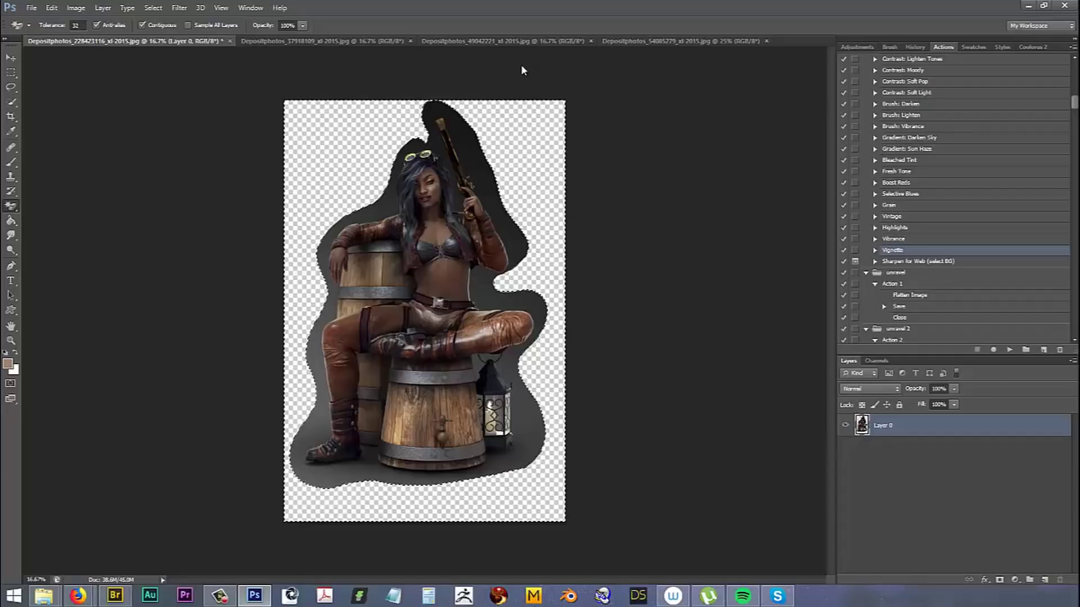
pyautogui.click(10, 72)
pyautogui.click(140, 140)
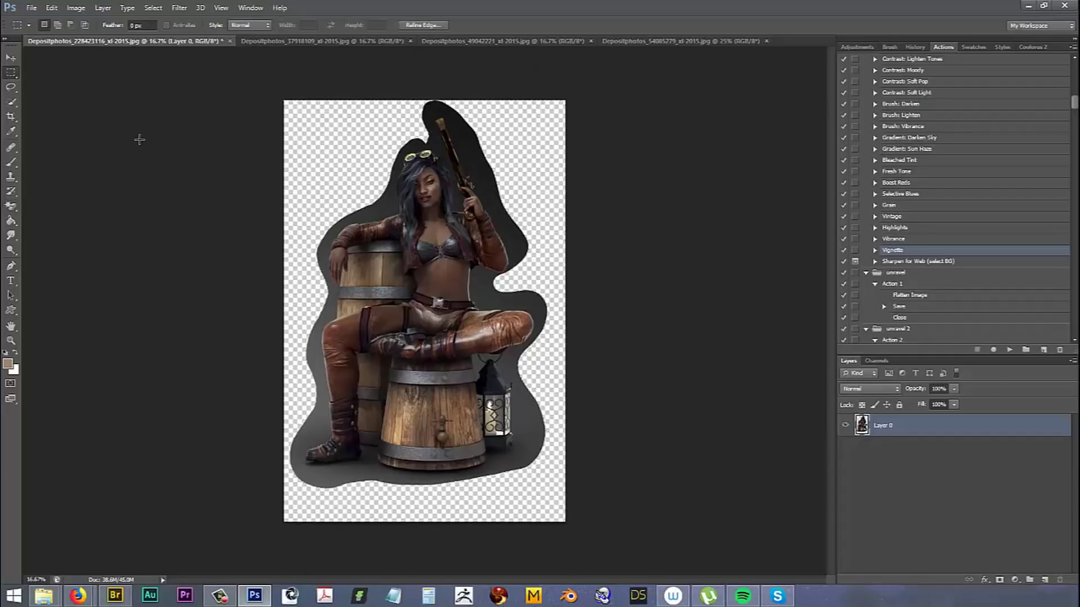
# - Extend the canvas on all sides with the Crop tool and move the cut-out woman to the canvas's lower left
pyautogui.click(13, 115)
pyautogui.moveTo(567, 309); pyautogui.dragTo(664, 303)
pyautogui.moveTo(219, 311); pyautogui.dragTo(145, 303)
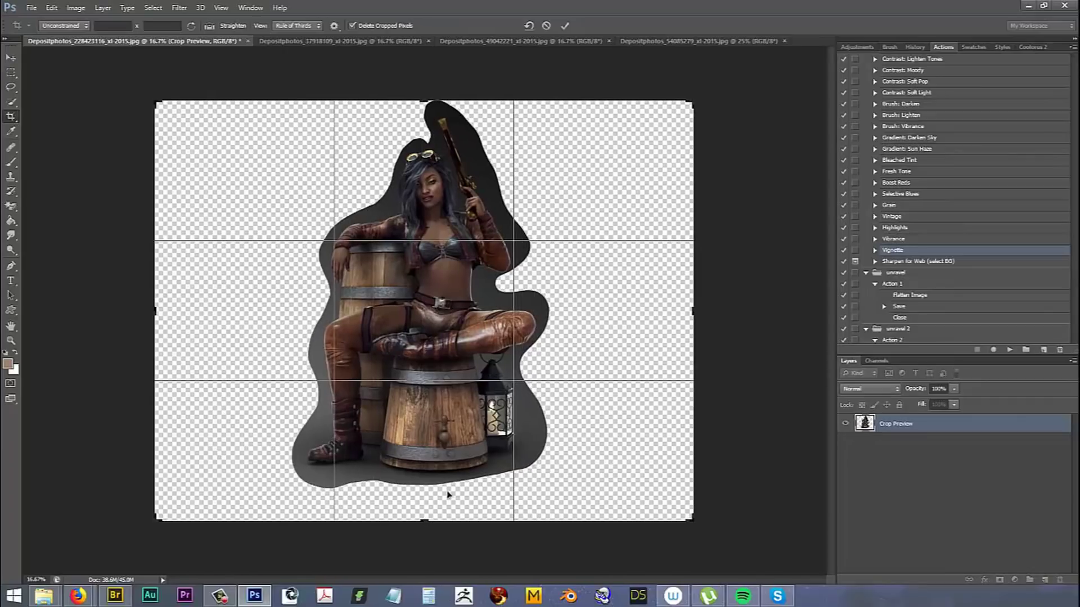
pyautogui.moveTo(426, 524); pyautogui.dragTo(427, 537)
pyautogui.moveTo(425, 72); pyautogui.dragTo(426, 50)
pyautogui.moveTo(689, 302); pyautogui.dragTo(741, 304)
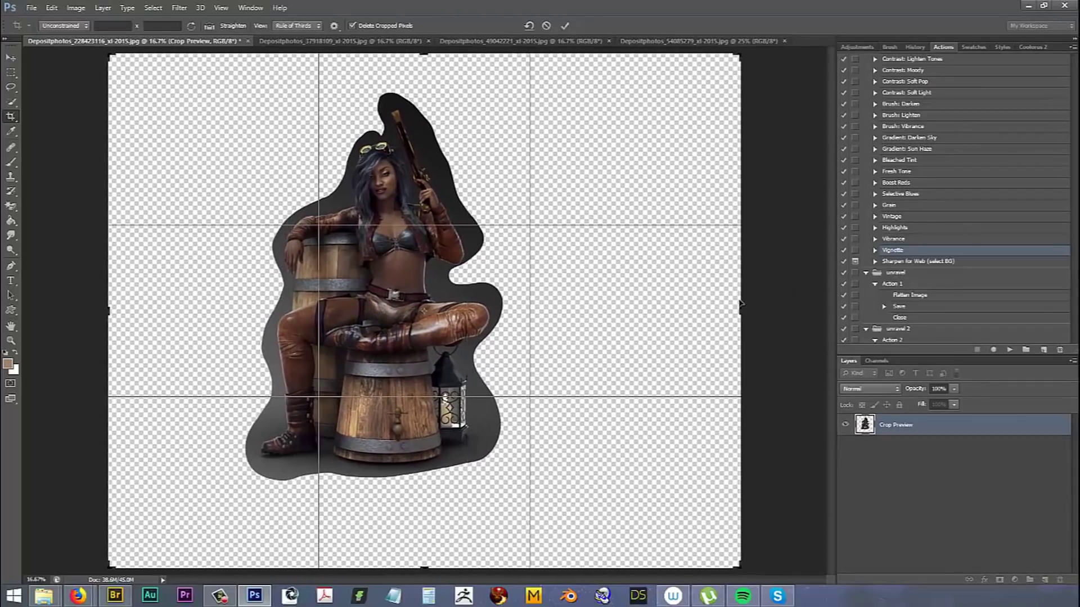
pyautogui.moveTo(115, 309); pyautogui.dragTo(75, 311)
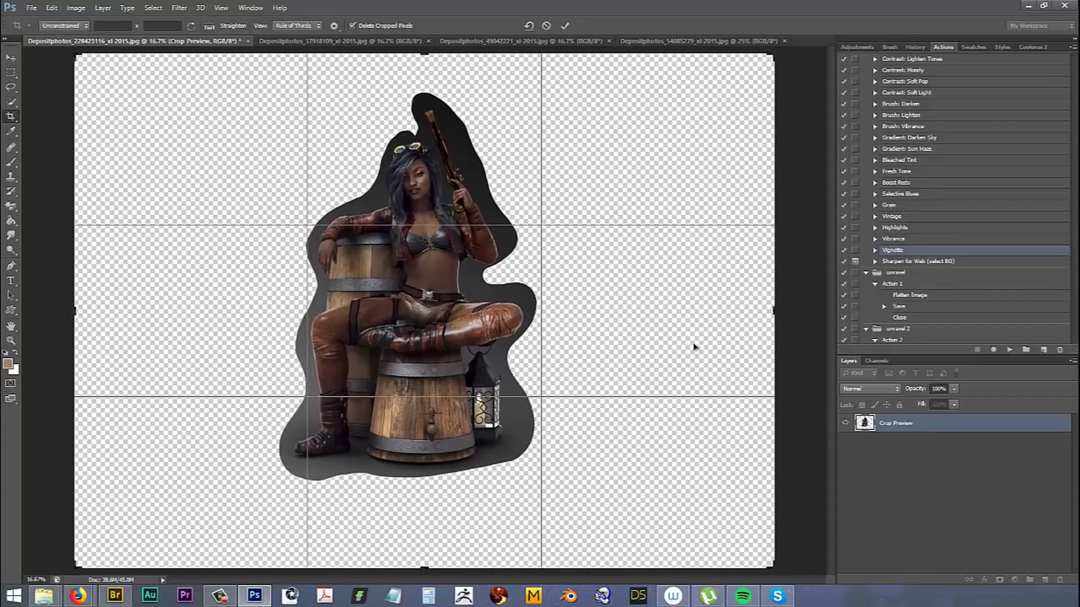
pyautogui.click(565, 26)
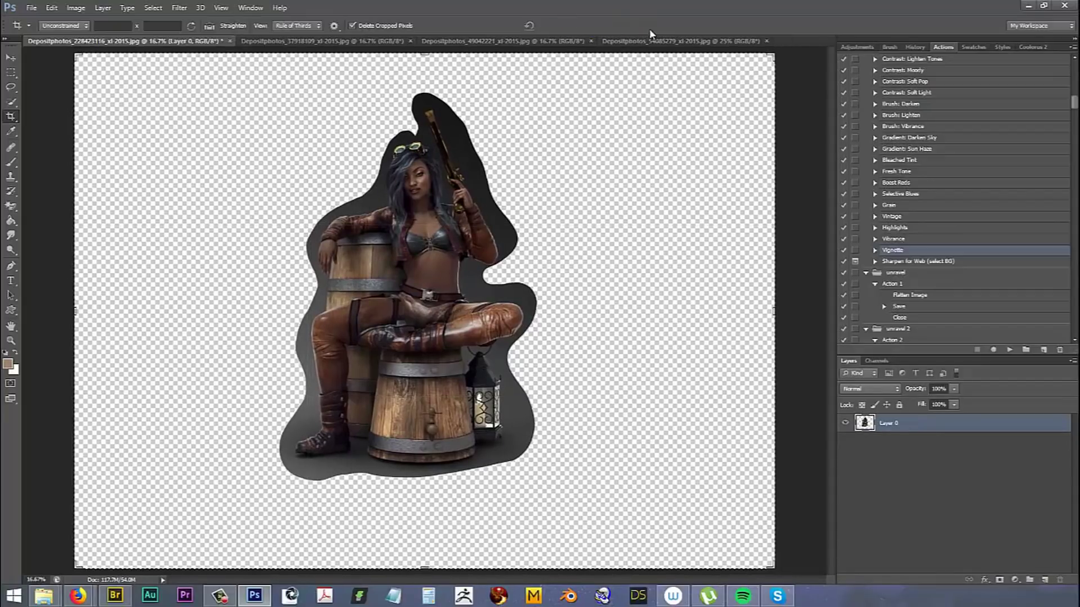
pyautogui.click(10, 58)
pyautogui.moveTo(489, 295); pyautogui.dragTo(369, 344)
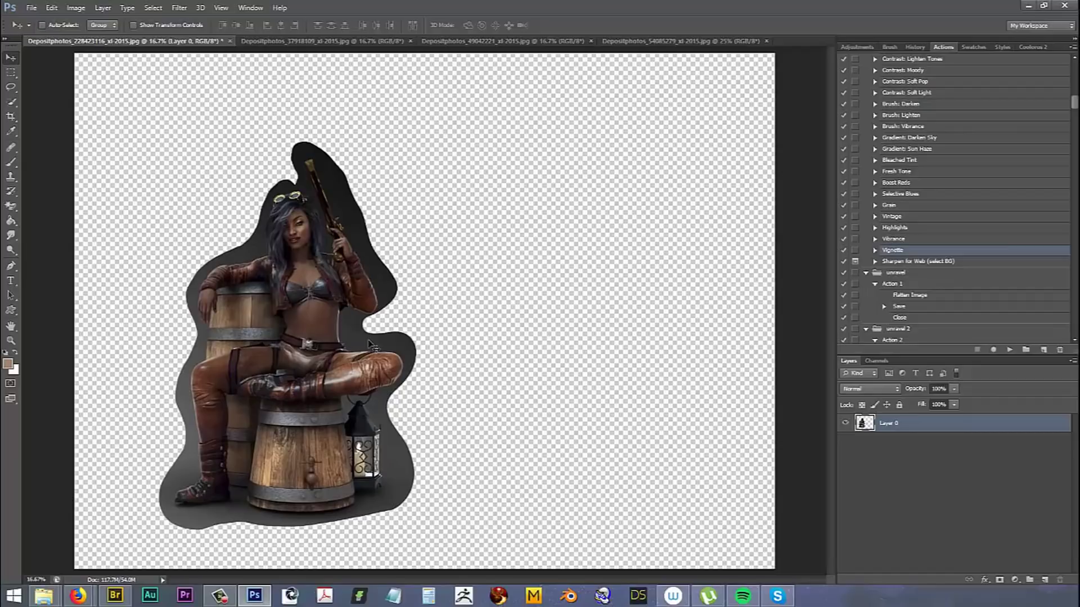
# - Look through the three open background stock images to compare them for the scene
pyautogui.click(391, 43)
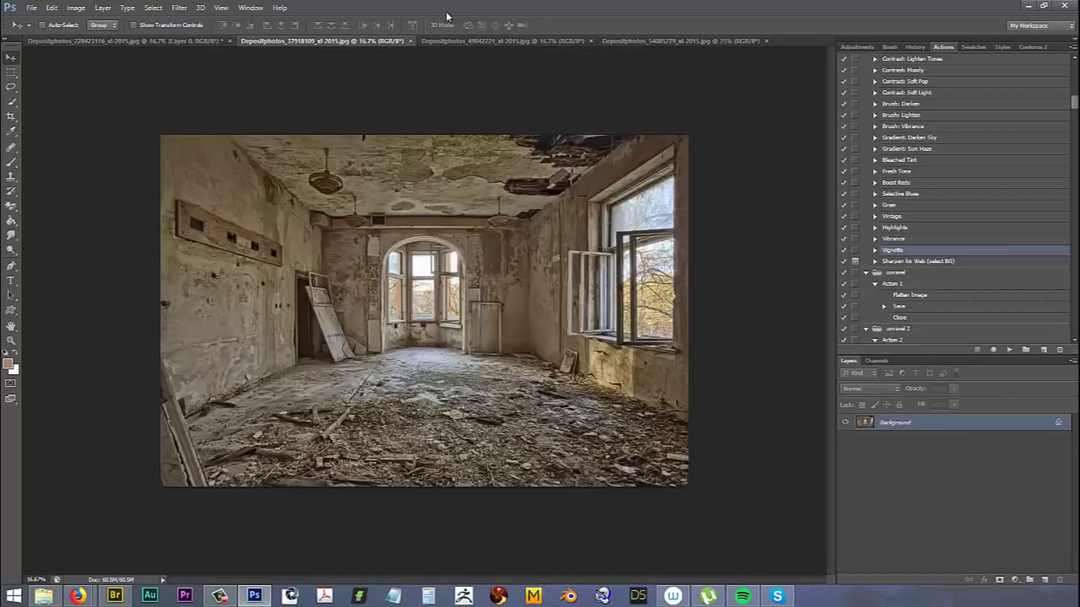
pyautogui.click(491, 42)
pyautogui.click(655, 43)
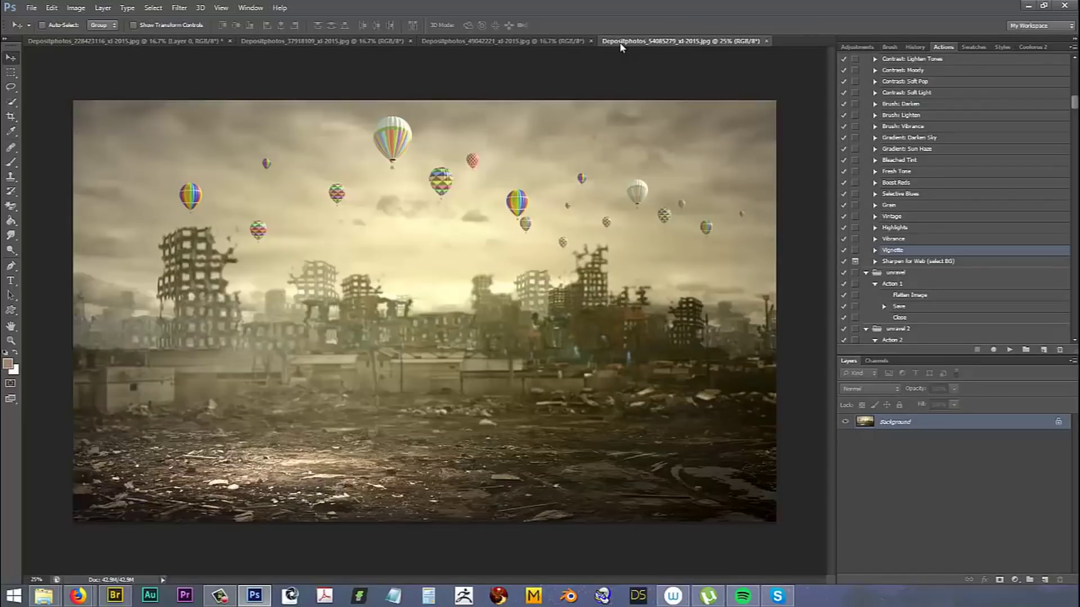
pyautogui.click(370, 43)
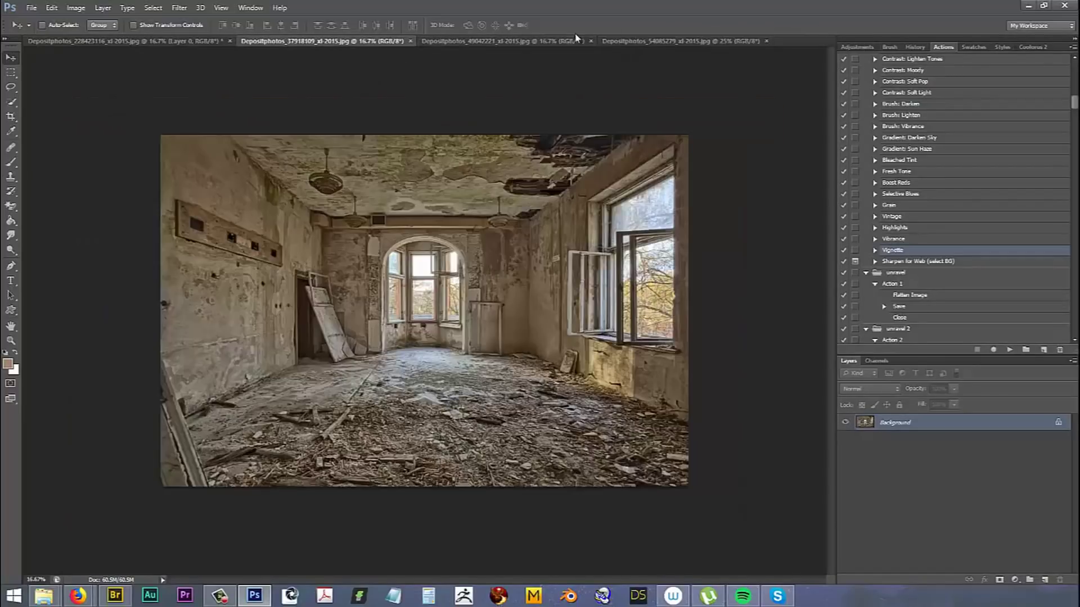
pyautogui.click(570, 43)
pyautogui.click(646, 43)
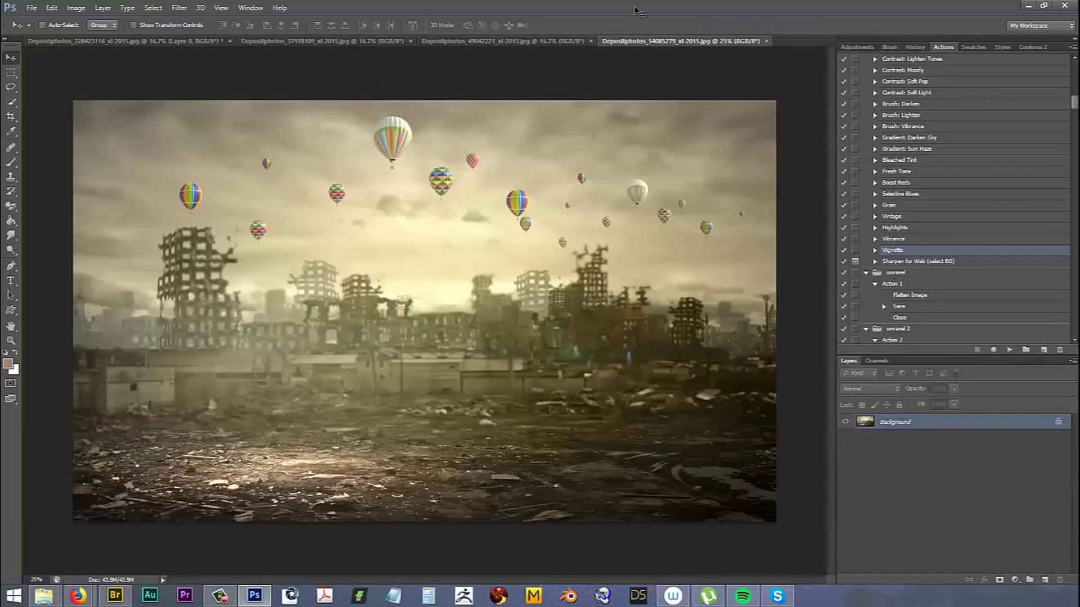
pyautogui.click(482, 43)
pyautogui.click(362, 41)
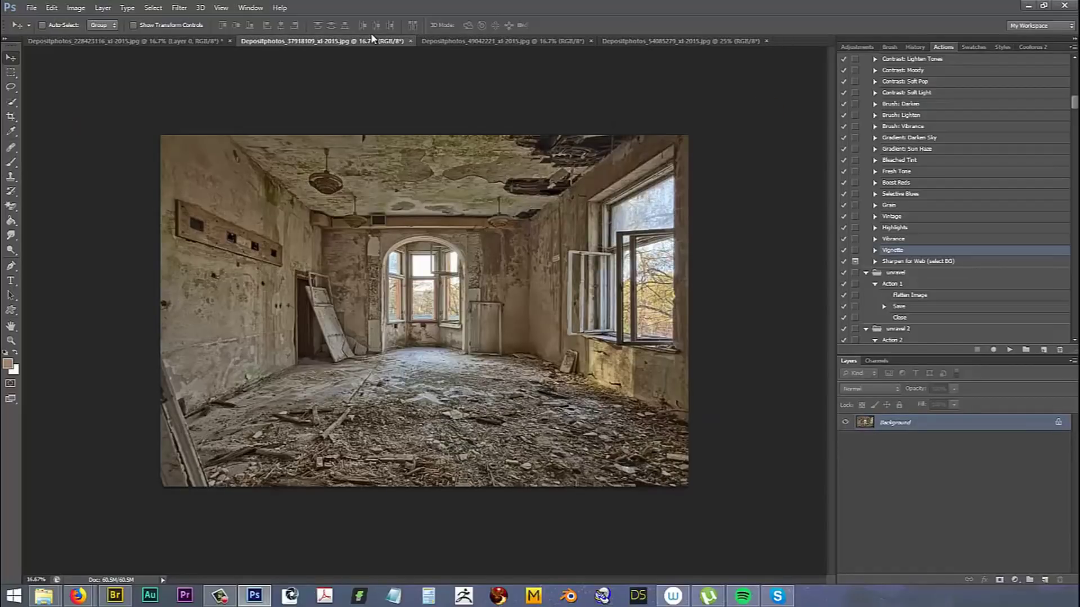
# - In the ruined skyline image, remove the four small balloons from the left part of the sky with a content-aware Spot Healing Brush at size 150
pyautogui.click(623, 41)
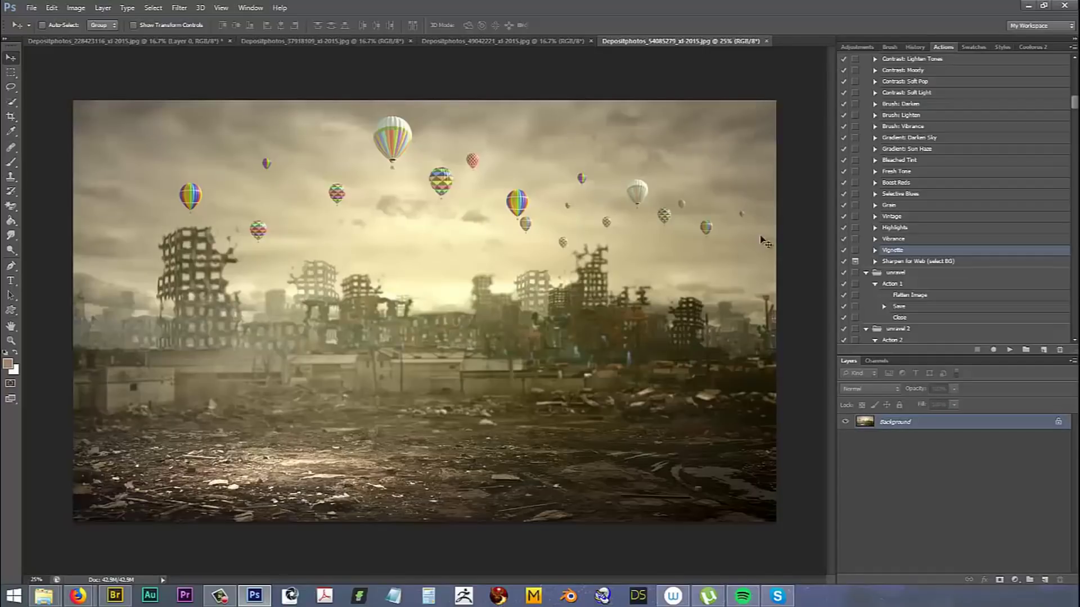
pyautogui.click(12, 341)
pyautogui.moveTo(173, 175); pyautogui.dragTo(172, 176)
pyautogui.click(12, 147)
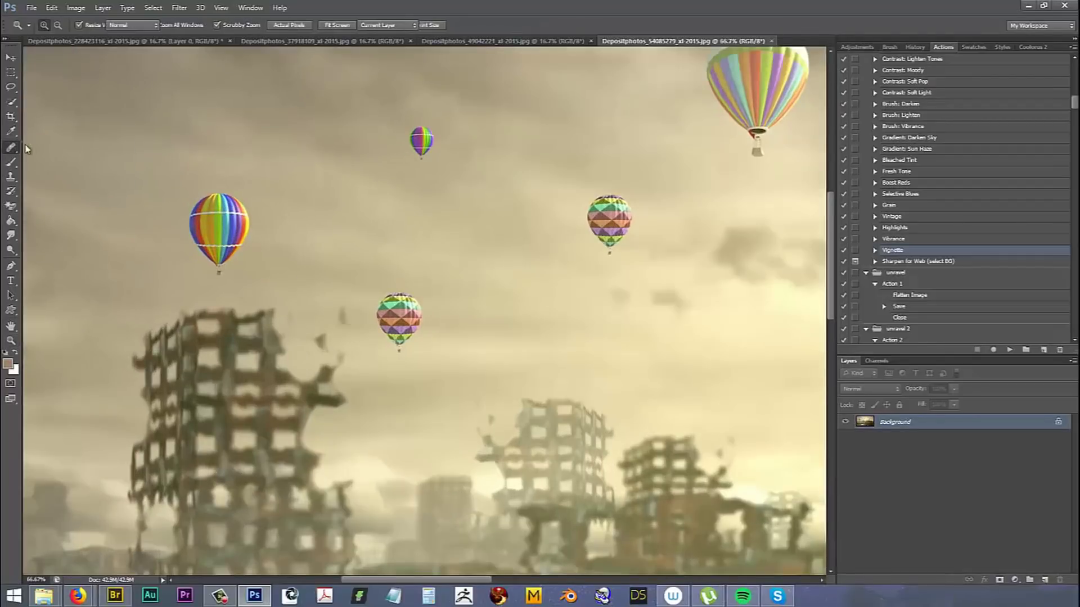
pyautogui.moveTo(21, 148); pyautogui.dragTo(92, 168)
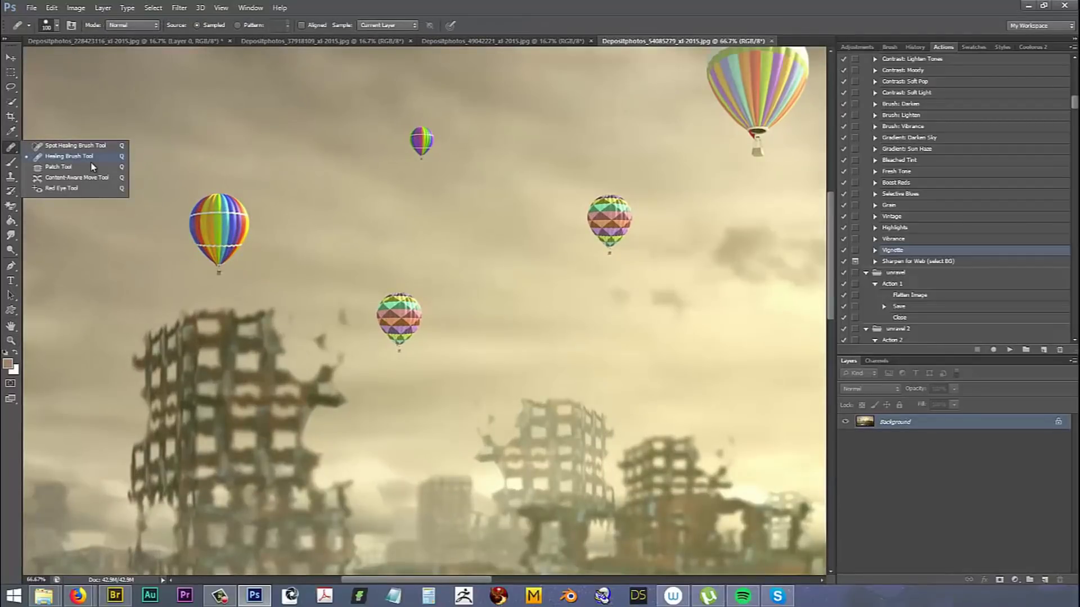
pyautogui.click(84, 150)
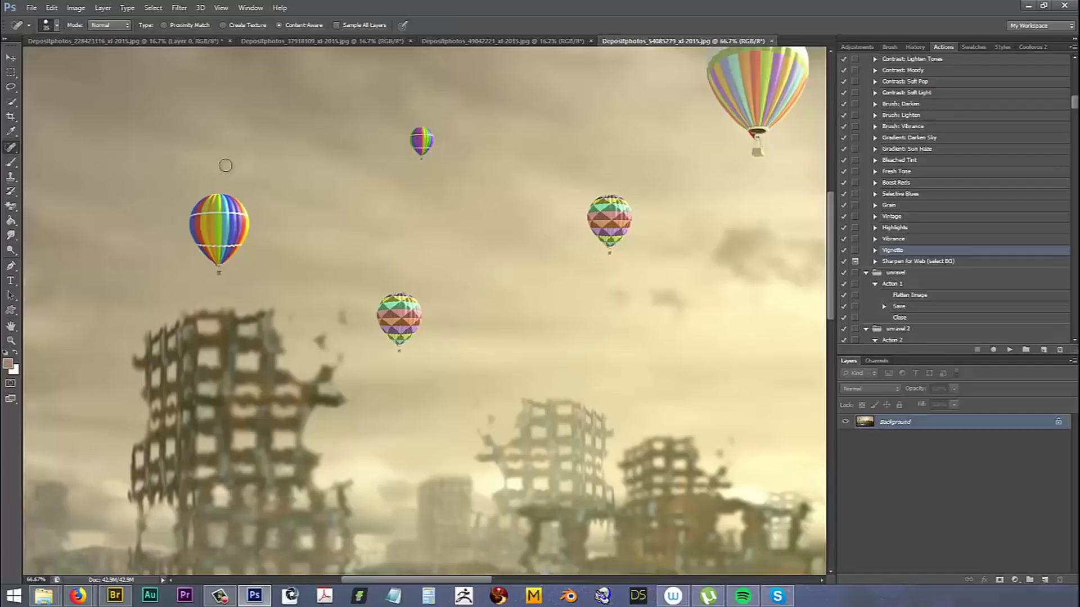
pyautogui.press(']')
pyautogui.press(']')
pyautogui.press(']')
pyautogui.moveTo(217, 188)
pyautogui.mouseDown()
pyautogui.moveTo(203, 231)
pyautogui.moveTo(228, 245)
pyautogui.moveTo(235, 202)
pyautogui.moveTo(242, 243)
pyautogui.moveTo(191, 228)
pyautogui.mouseUp()
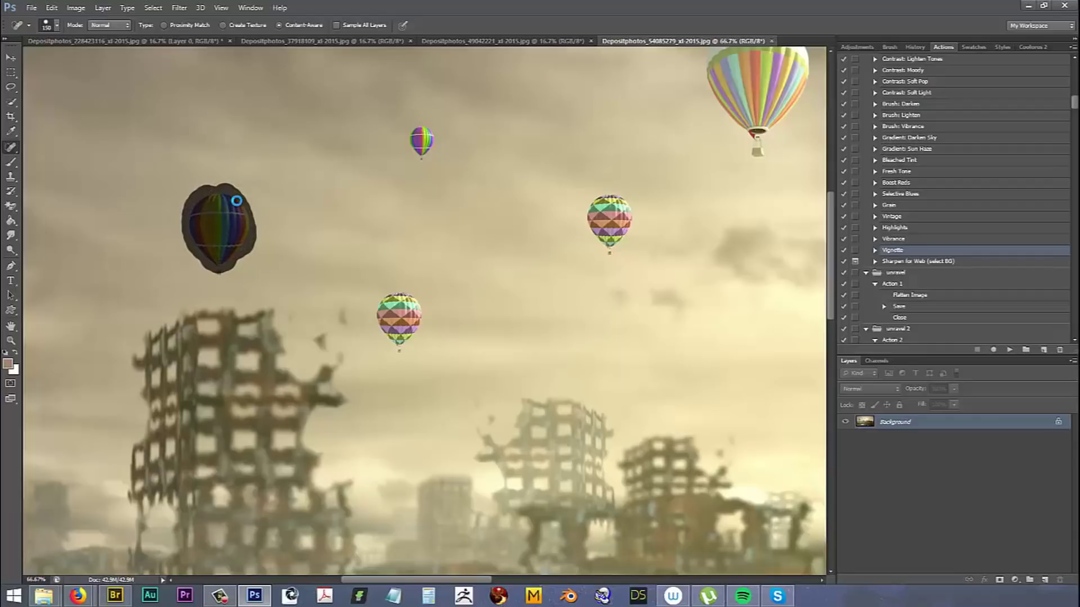
pyautogui.moveTo(397, 341)
pyautogui.mouseDown()
pyautogui.moveTo(396, 313)
pyautogui.moveTo(435, 295)
pyautogui.mouseUp()
pyautogui.moveTo(421, 138); pyautogui.dragTo(441, 108)
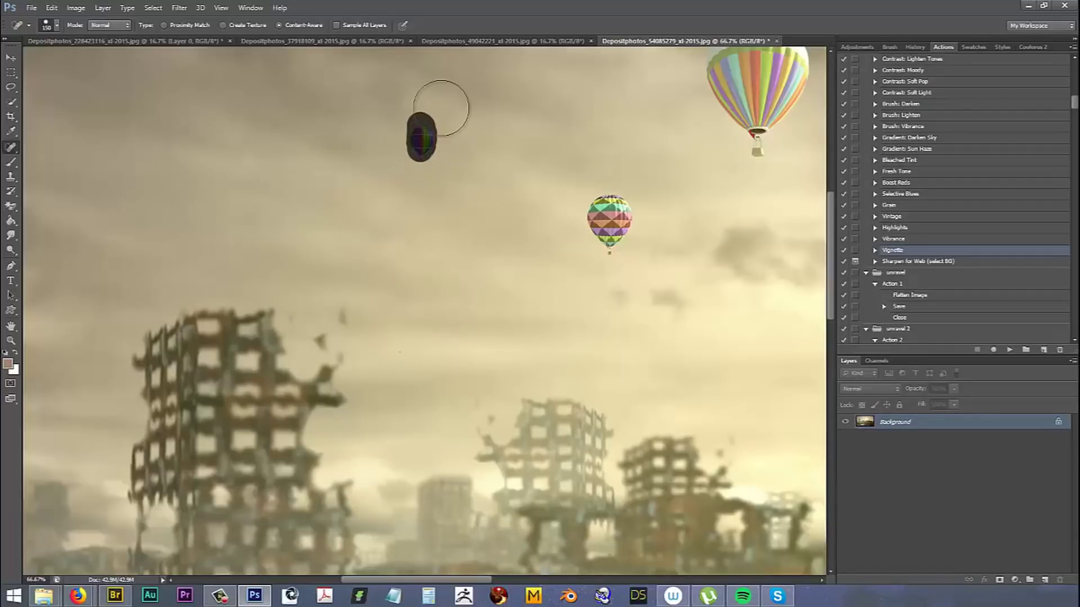
pyautogui.moveTo(612, 210)
pyautogui.mouseDown()
pyautogui.moveTo(622, 188)
pyautogui.moveTo(613, 231)
pyautogui.mouseUp()
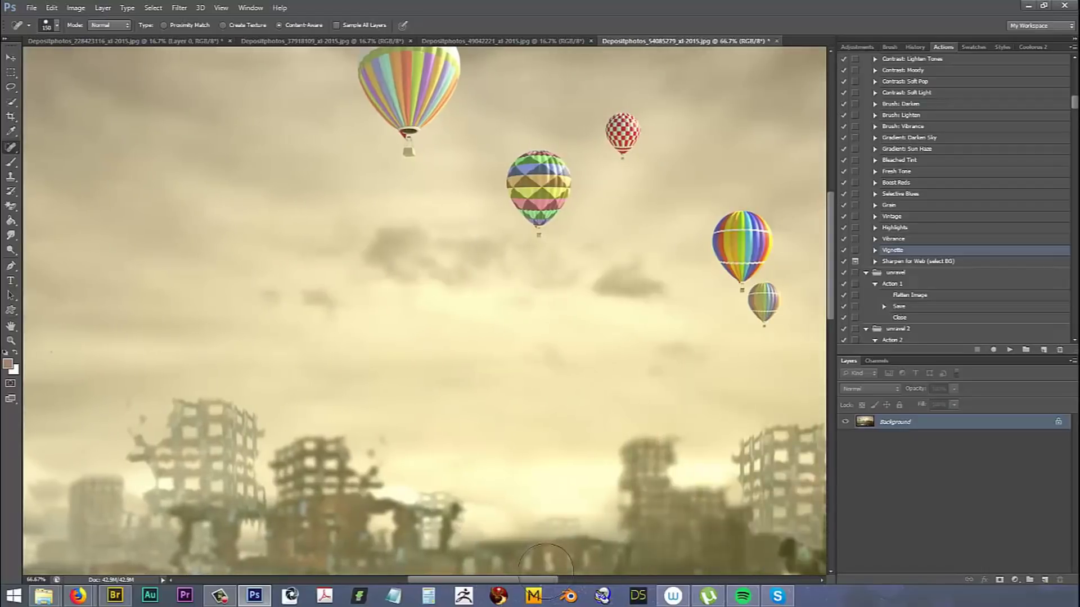
# - Paint out the patterned, red-checkered, overlapping striped and large white-topped balloons in the middle of the sky with the Spot Healing Brush
pyautogui.moveTo(534, 149)
pyautogui.mouseDown()
pyautogui.moveTo(524, 183)
pyautogui.moveTo(549, 201)
pyautogui.moveTo(505, 163)
pyautogui.moveTo(502, 199)
pyautogui.mouseUp()
pyautogui.moveTo(622, 120); pyautogui.dragTo(612, 159)
pyautogui.moveTo(735, 218)
pyautogui.mouseDown()
pyautogui.moveTo(743, 270)
pyautogui.moveTo(758, 269)
pyautogui.moveTo(760, 304)
pyautogui.mouseUp()
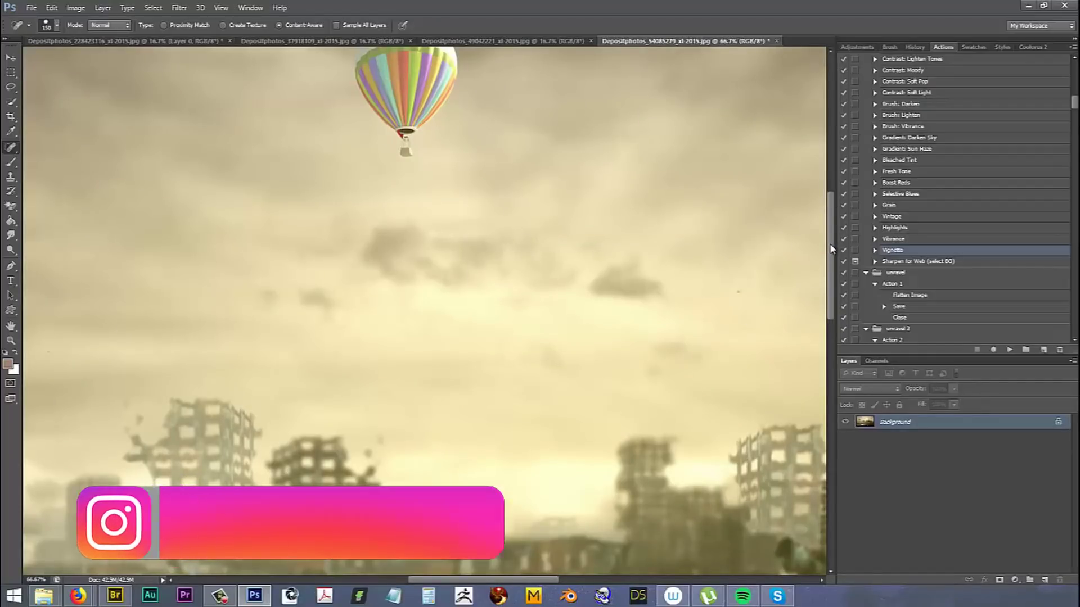
pyautogui.scroll(3, 737, 381)
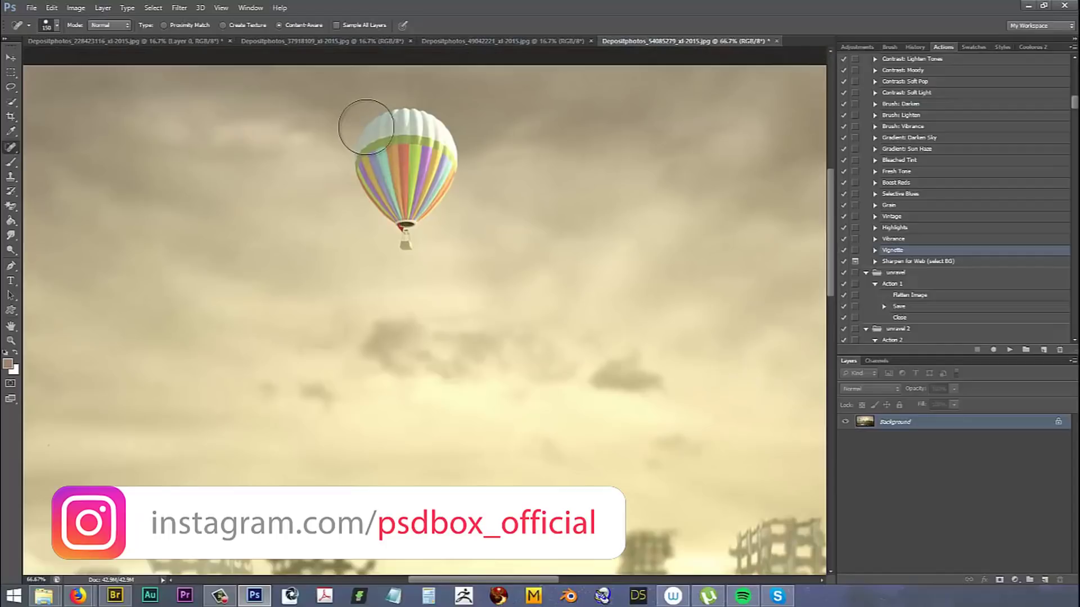
pyautogui.moveTo(374, 116)
pyautogui.mouseDown()
pyautogui.moveTo(419, 242)
pyautogui.moveTo(447, 138)
pyautogui.moveTo(469, 108)
pyautogui.mouseUp()
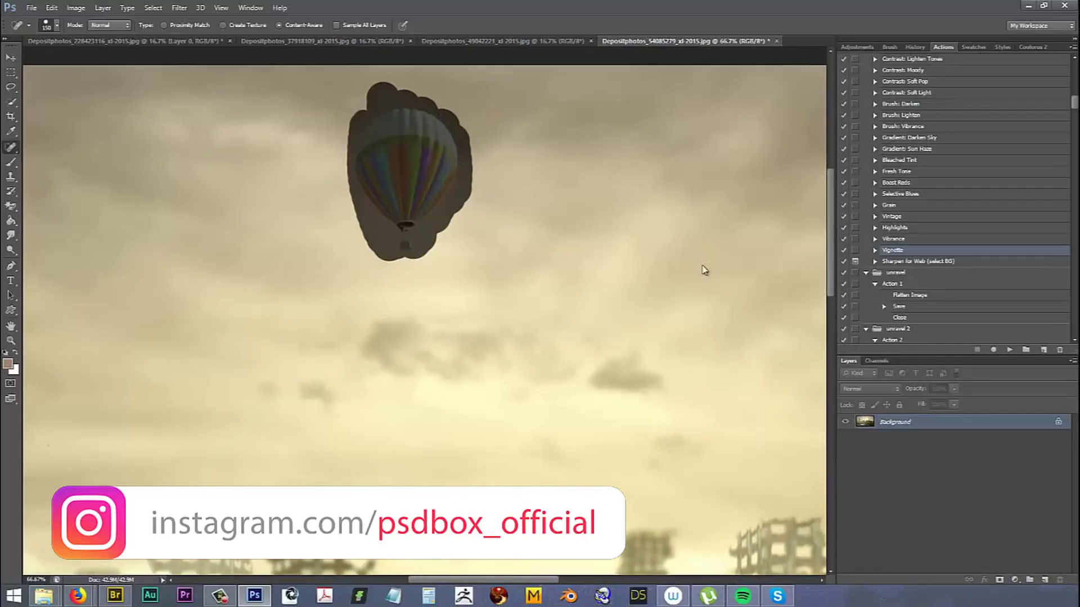
# - Paint out the balloons in the right half of the sky above the ruined buildings with the content-aware Spot Healing Brush
pyautogui.moveTo(537, 579); pyautogui.dragTo(612, 578)
pyautogui.click(483, 346)
pyautogui.moveTo(471, 441); pyautogui.dragTo(482, 465)
pyautogui.click(586, 385)
pyautogui.moveTo(518, 260); pyautogui.dragTo(519, 292)
pyautogui.click(576, 380)
pyautogui.moveTo(668, 281)
pyautogui.mouseDown()
pyautogui.moveTo(677, 330)
pyautogui.moveTo(704, 253)
pyautogui.mouseUp()
pyautogui.moveTo(761, 370)
pyautogui.mouseDown()
pyautogui.moveTo(740, 364)
pyautogui.moveTo(739, 378)
pyautogui.mouseUp()
pyautogui.moveTo(786, 337); pyautogui.dragTo(789, 341)
# - Remove the last two balloons near the right edge of the sky with the Spot Healing Brush and check the whole image
pyautogui.moveTo(529, 577); pyautogui.dragTo(590, 579)
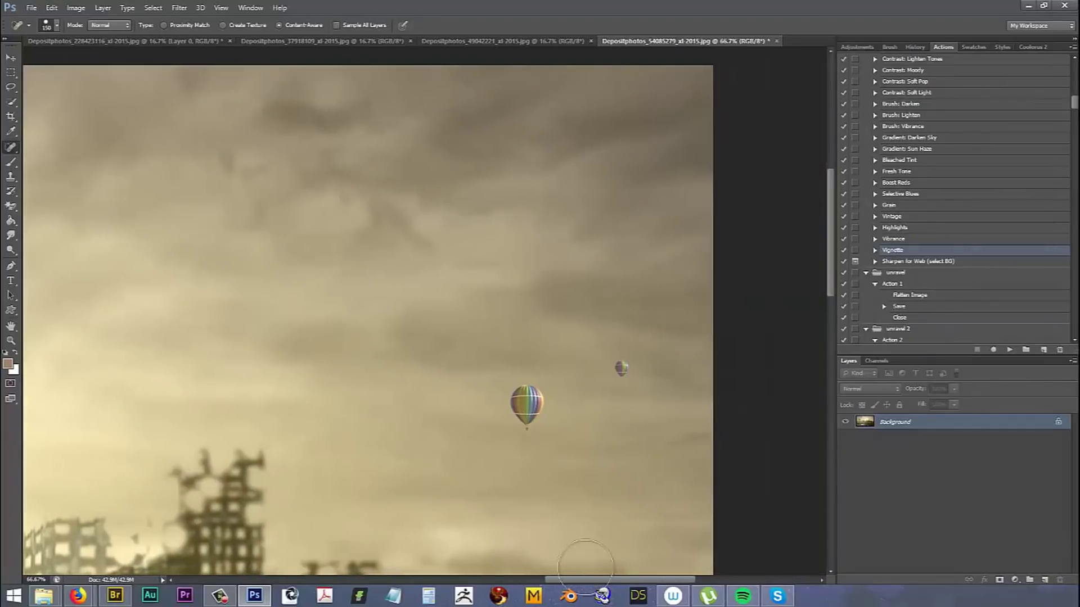
pyautogui.click(618, 373)
pyautogui.moveTo(546, 415)
pyautogui.mouseDown()
pyautogui.moveTo(523, 392)
pyautogui.moveTo(547, 368)
pyautogui.mouseUp()
pyautogui.click(10, 340)
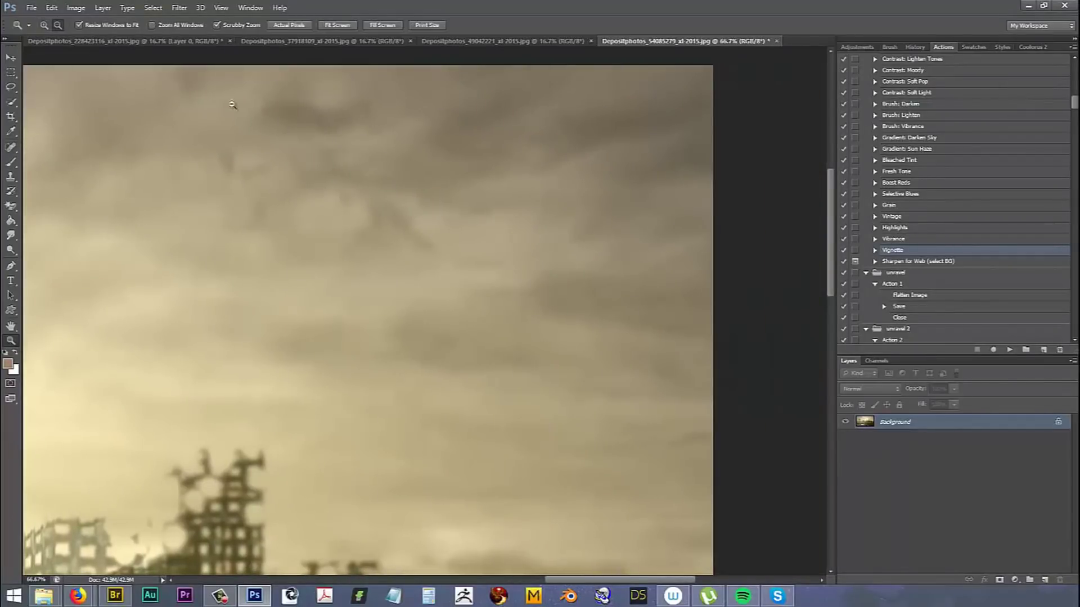
pyautogui.keyDown('alt'); pyautogui.click(414, 176); pyautogui.keyUp('alt')
pyautogui.keyDown('alt'); pyautogui.click(475, 140); pyautogui.keyUp('alt')
pyautogui.keyDown('alt'); pyautogui.click(476, 140); pyautogui.keyUp('alt')
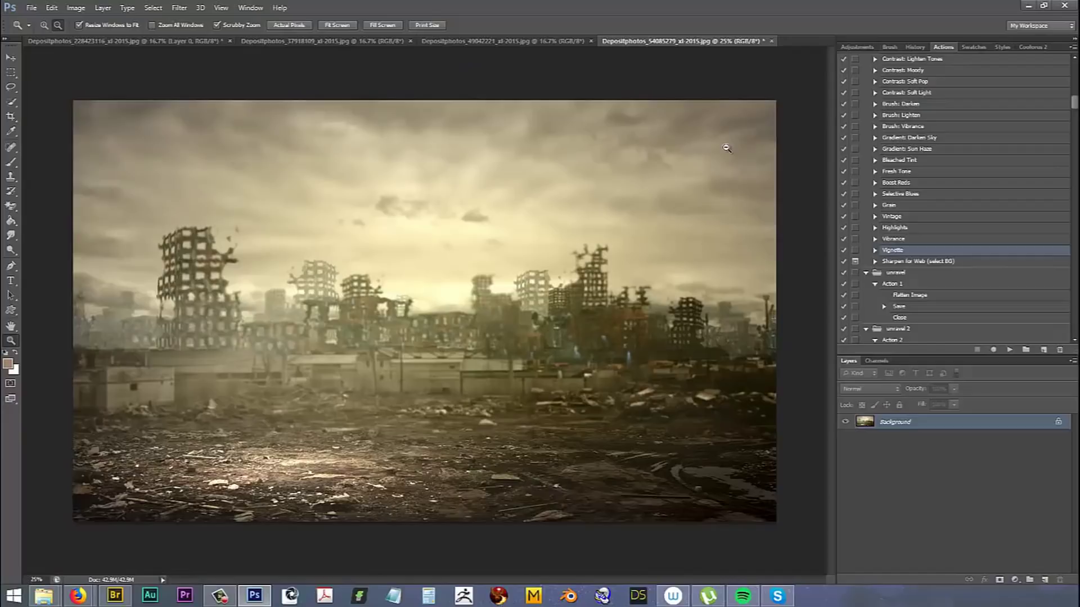
# - Bring the cleaned skyline image into the model's document and place its layer beneath the woman
pyautogui.click(11, 57)
pyautogui.moveTo(258, 177); pyautogui.dragTo(766, 481)
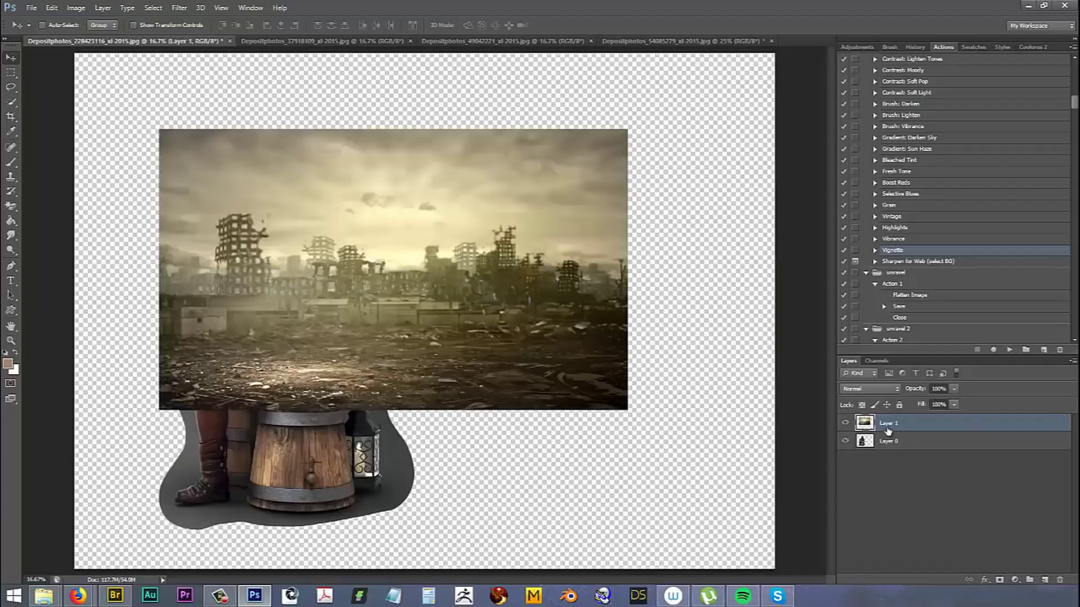
pyautogui.moveTo(892, 426); pyautogui.dragTo(904, 441)
# - Rename the skyline layer "main background" and the woman's layer "model"
pyautogui.doubleClick(888, 442)
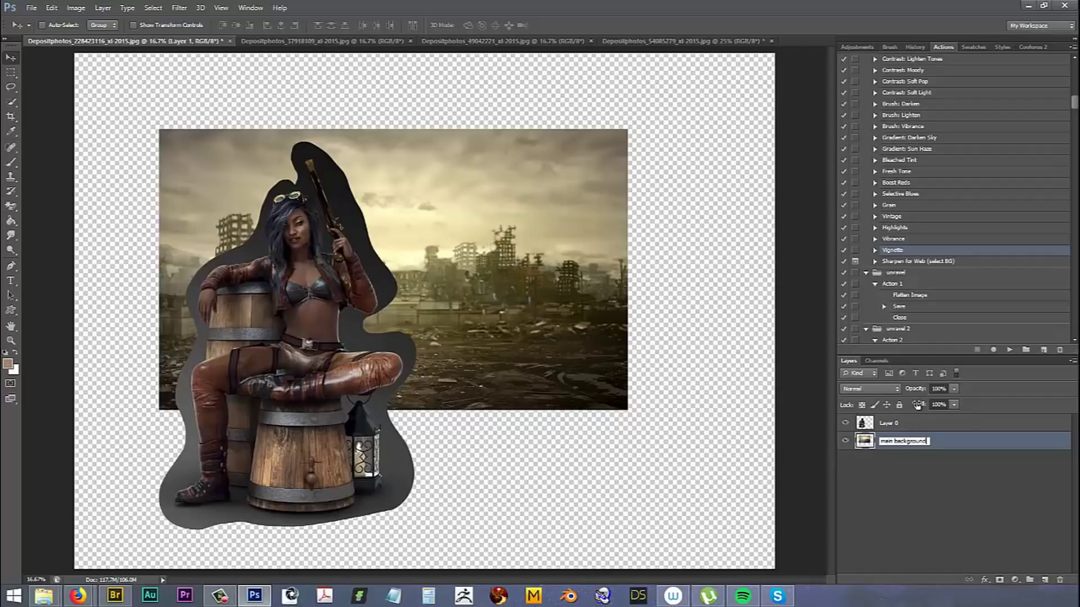
pyautogui.press('Return')
pyautogui.doubleClick(894, 424)
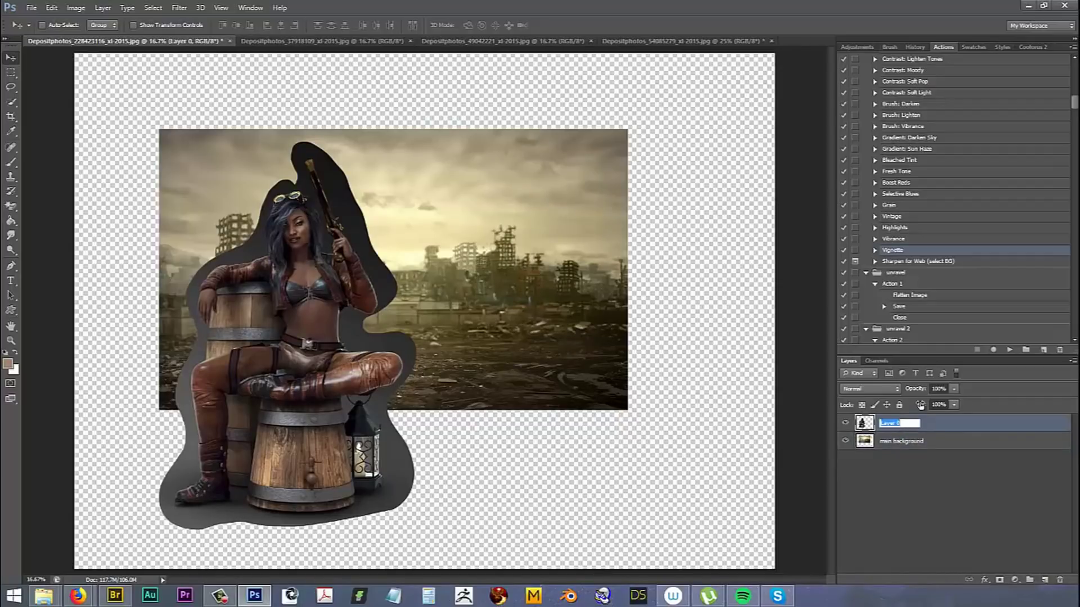
pyautogui.press('Return')
# - Enlarge the main background layer proportionally to span the canvas width, and shift it up and left within the canvas
pyautogui.hotkey('ctrl', '-')
pyautogui.hotkey('alt', '[')
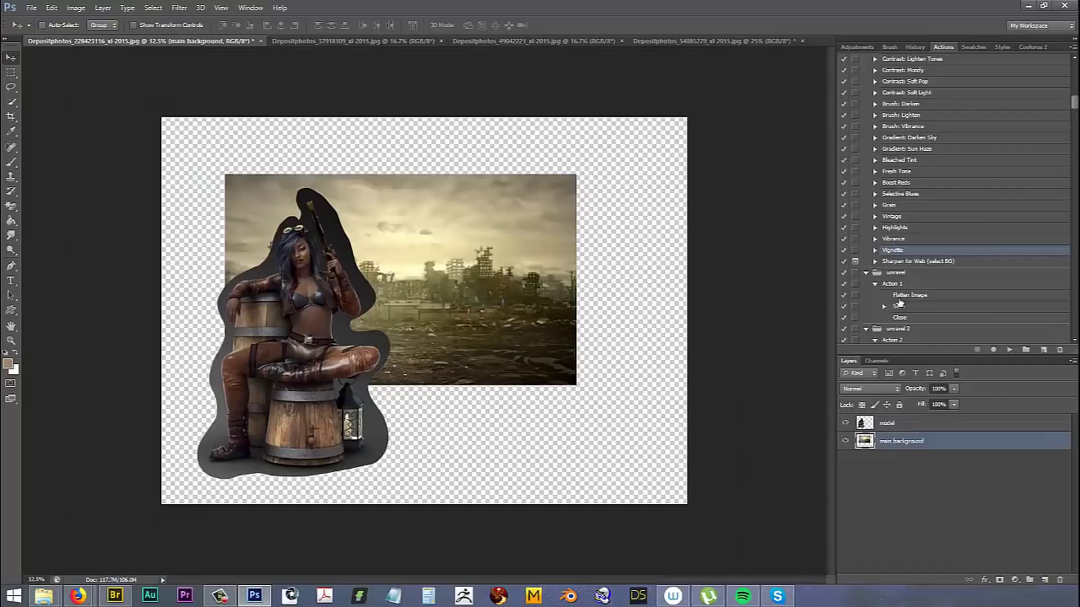
pyautogui.hotkey('ctrl', 't')
pyautogui.moveTo(506, 255); pyautogui.dragTo(442, 198)
pyautogui.moveTo(513, 327); pyautogui.dragTo(812, 517)
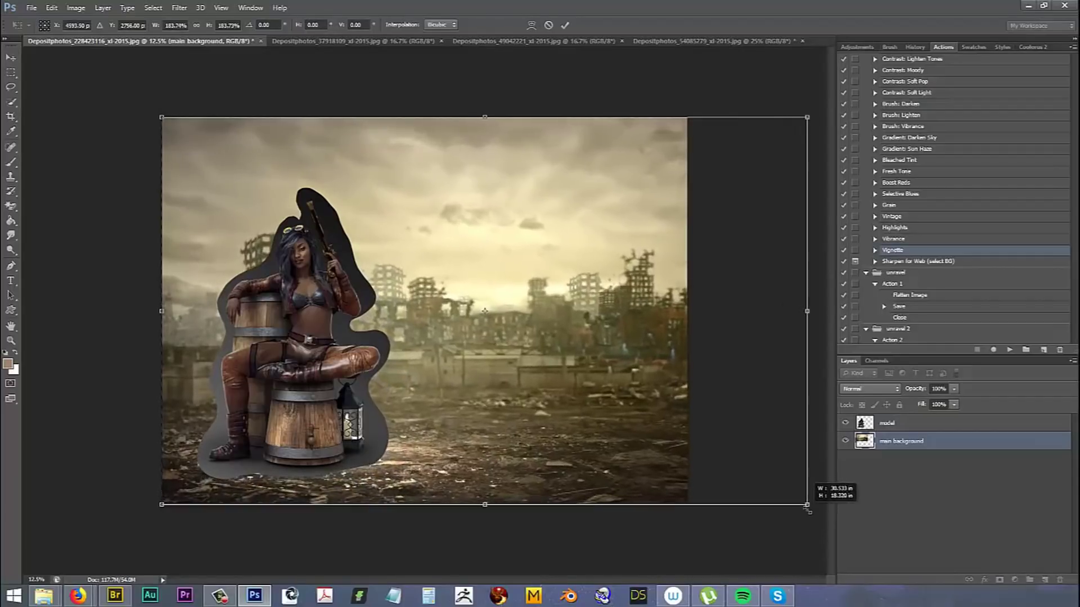
pyautogui.moveTo(707, 345); pyautogui.dragTo(689, 323)
pyautogui.click(569, 27)
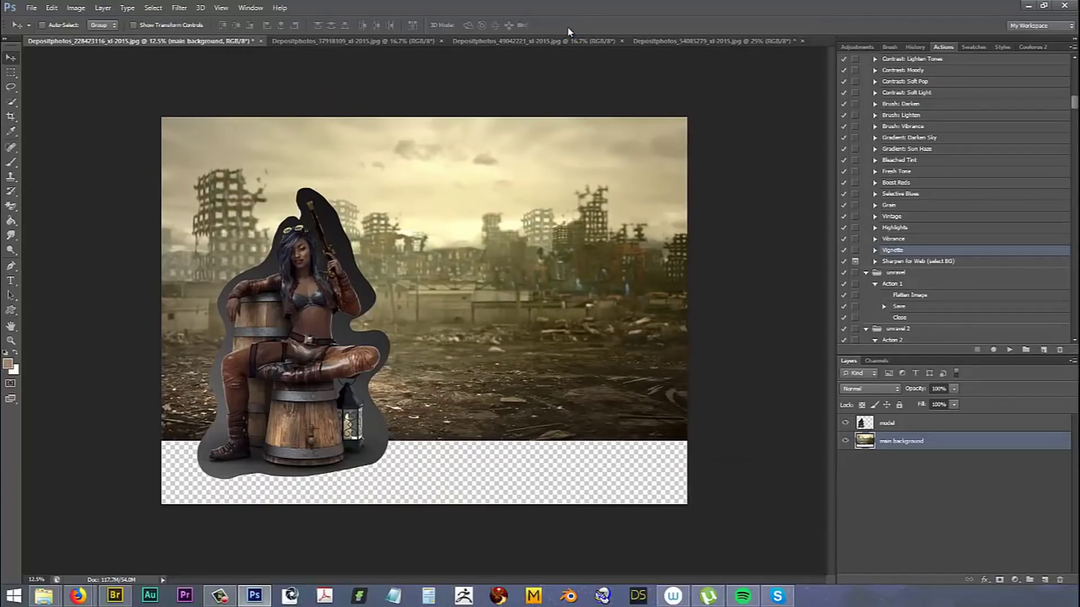
# - Move the model layer slightly to the right and up over the background
pyautogui.click(904, 428)
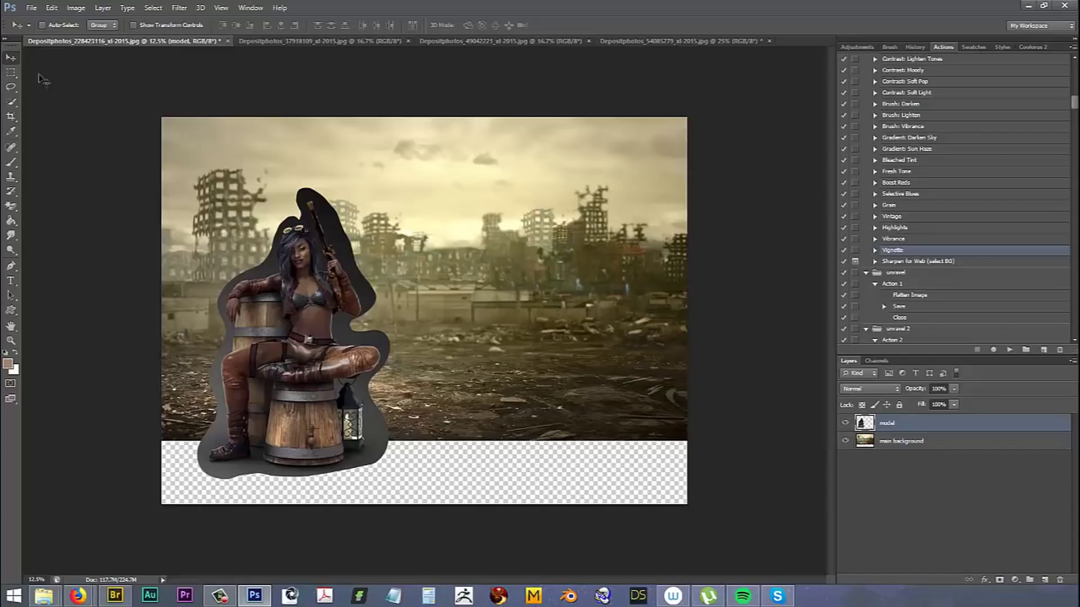
pyautogui.moveTo(367, 320)
pyautogui.mouseDown()
pyautogui.moveTo(407, 300)
pyautogui.moveTo(386, 325)
pyautogui.moveTo(389, 306)
pyautogui.moveTo(423, 324)
pyautogui.moveTo(613, 332)
pyautogui.moveTo(387, 290)
pyautogui.moveTo(364, 316)
pyautogui.mouseUp()
pyautogui.moveTo(376, 412)
pyautogui.mouseDown()
pyautogui.moveTo(483, 414)
pyautogui.moveTo(399, 387)
pyautogui.moveTo(400, 408)
pyautogui.moveTo(387, 406)
pyautogui.mouseUp()
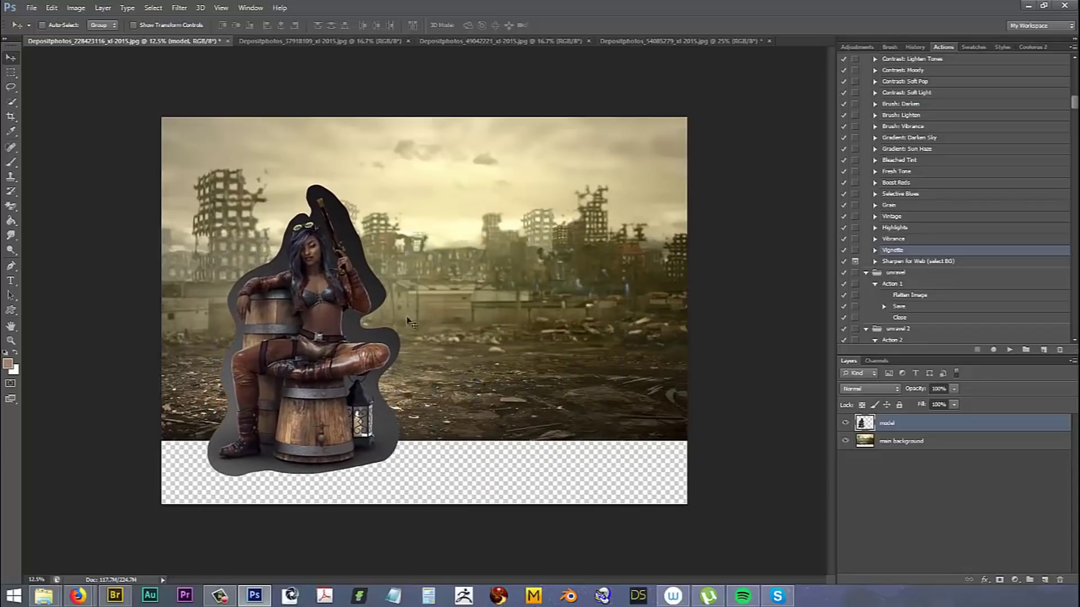
# - Bring the abandoned room image into the composite and place its layer between the model and the main background
pyautogui.click(483, 41)
pyautogui.click(326, 42)
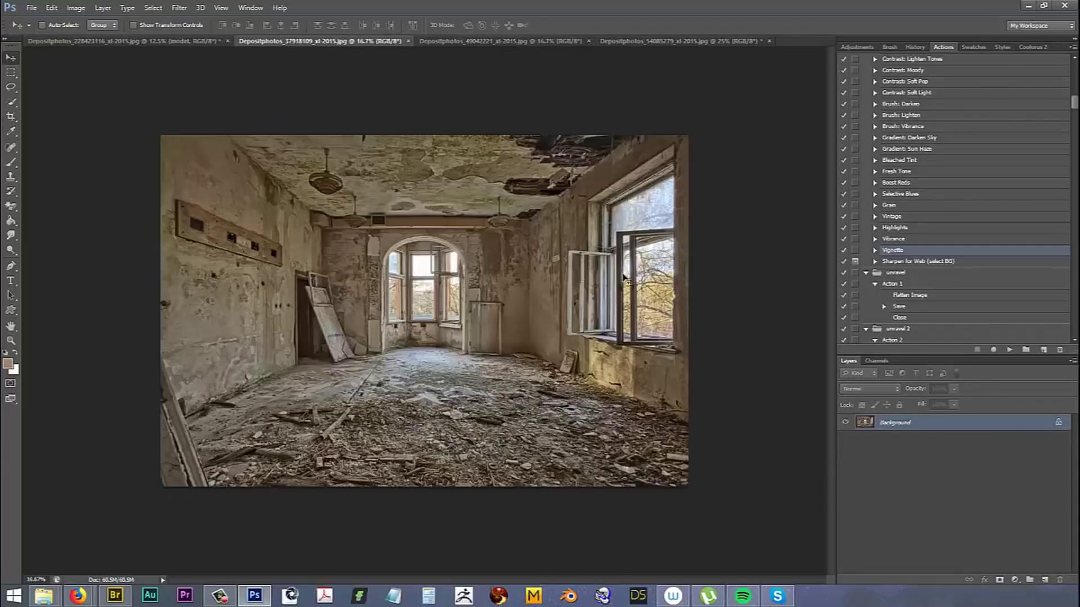
pyautogui.moveTo(294, 205); pyautogui.dragTo(509, 336)
pyautogui.moveTo(902, 431); pyautogui.dragTo(904, 450)
# - Scale the abandoned room layer up to span the full canvas width and reach the lower edge
pyautogui.click(11, 340)
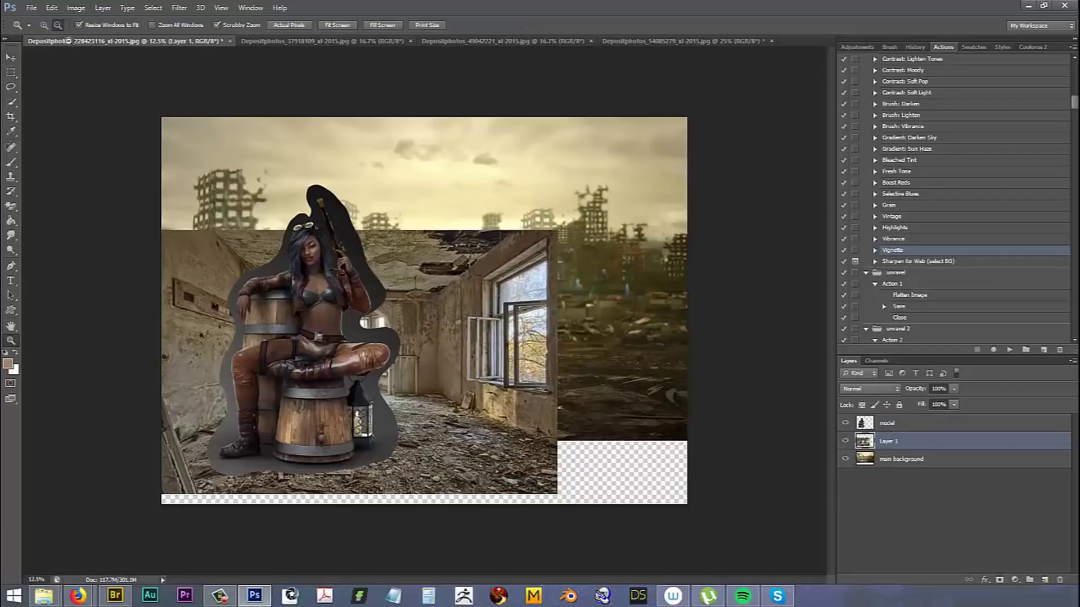
pyautogui.keyDown('alt'); pyautogui.click(474, 295); pyautogui.keyUp('alt')
pyautogui.hotkey('ctrl', 't')
pyautogui.moveTo(489, 341); pyautogui.dragTo(490, 316)
pyautogui.moveTo(516, 263); pyautogui.dragTo(601, 205)
pyautogui.click(565, 25)
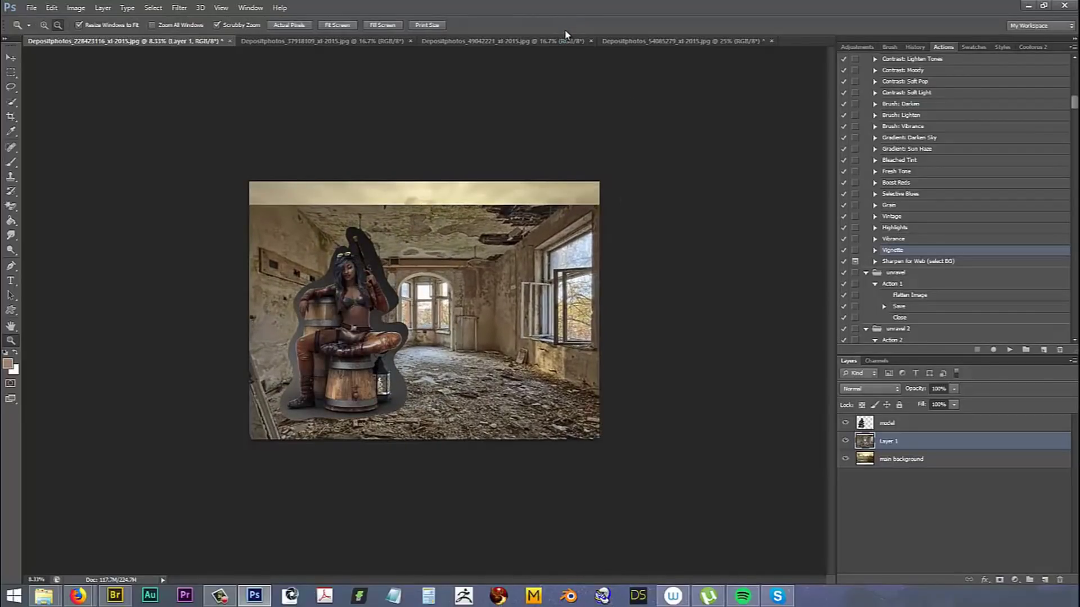
# - Erase the walls and ceiling of the room layer with a soft Eraser at size 1753 and 0% hardness, keeping the rubble floor
pyautogui.moveTo(11, 206); pyautogui.dragTo(53, 205)
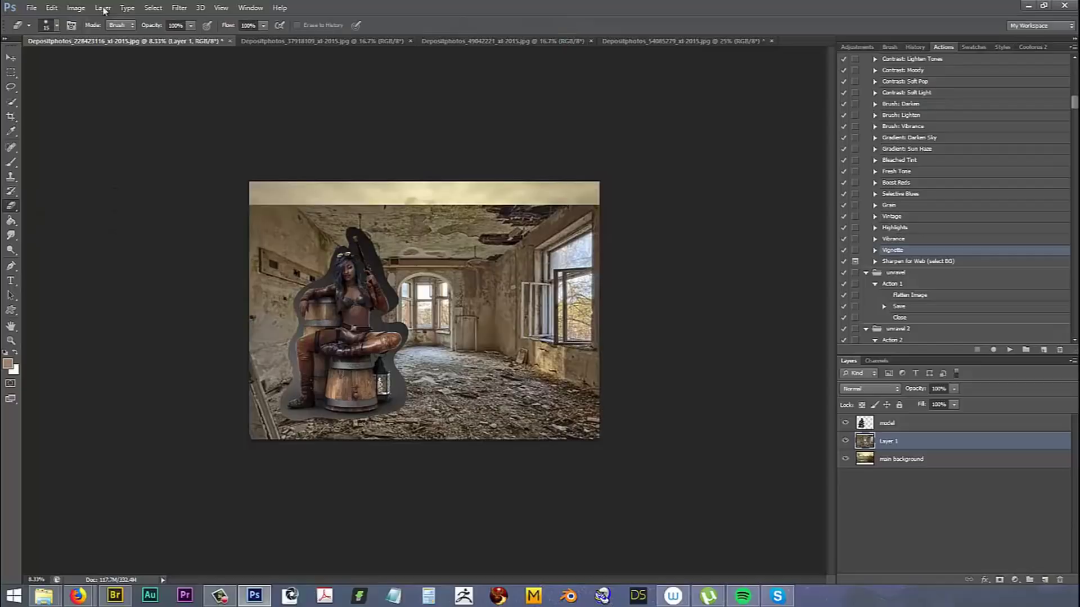
pyautogui.click(56, 27)
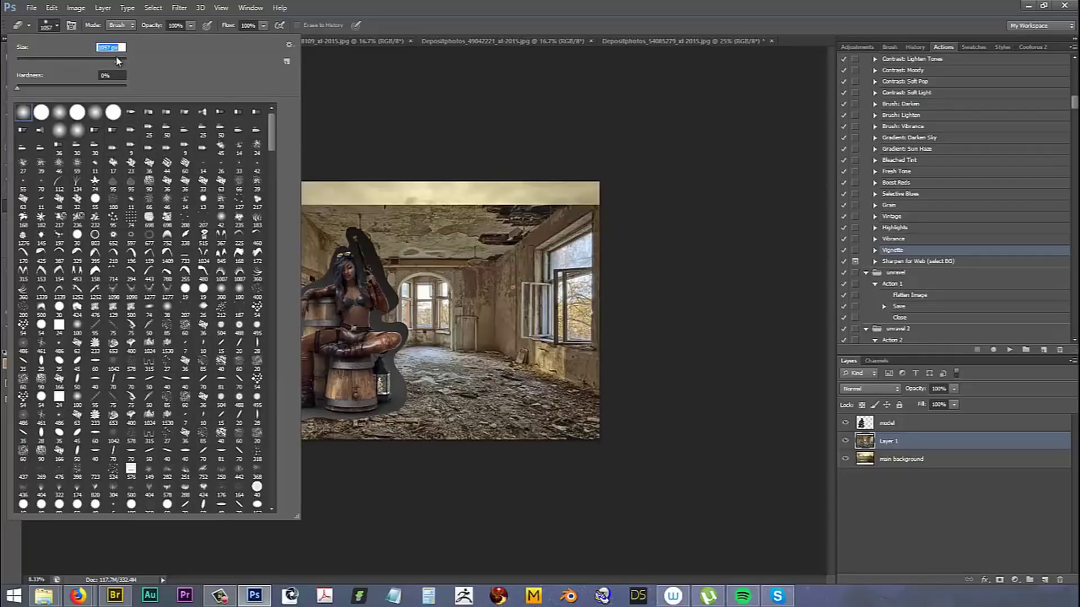
pyautogui.press('Return')
pyautogui.moveTo(619, 235)
pyautogui.mouseDown()
pyautogui.moveTo(571, 241)
pyautogui.moveTo(566, 223)
pyautogui.moveTo(305, 210)
pyautogui.moveTo(306, 246)
pyautogui.moveTo(339, 291)
pyautogui.moveTo(634, 328)
pyautogui.moveTo(257, 355)
pyautogui.moveTo(513, 347)
pyautogui.moveTo(637, 360)
pyautogui.mouseUp()
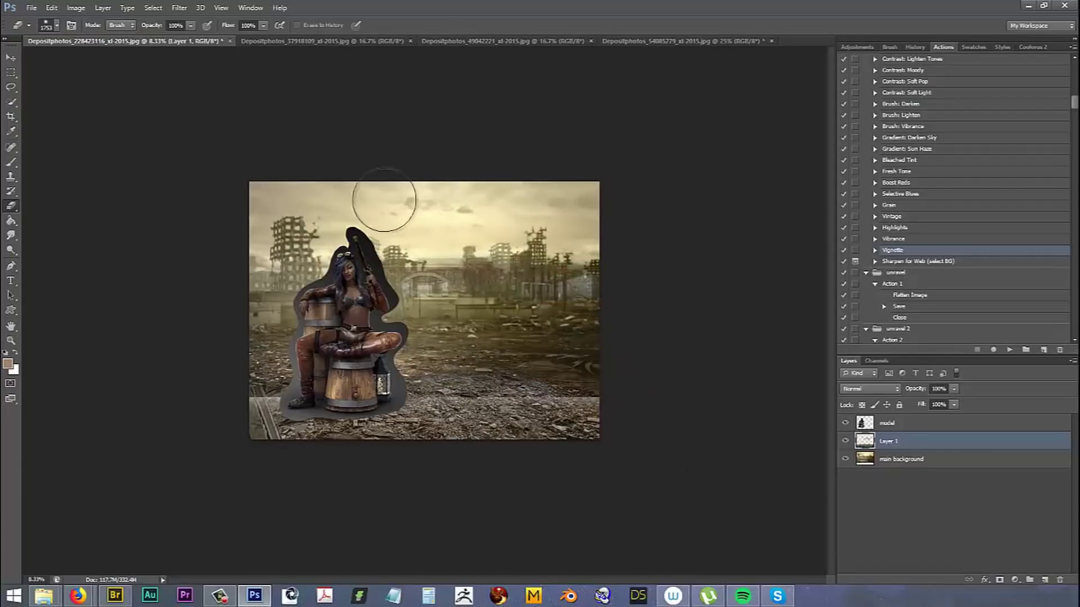
# - Shift the rubble layer up slightly and erase the leftover wall and window traces across the middle of the scene
pyautogui.click(10, 58)
pyautogui.moveTo(540, 382); pyautogui.dragTo(585, 372)
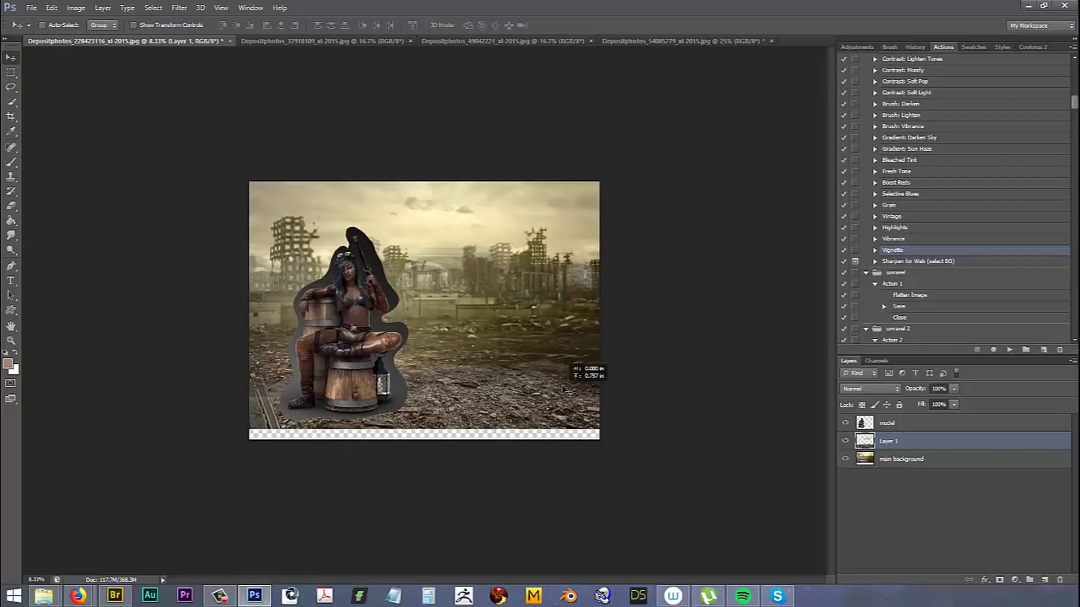
pyautogui.click(10, 205)
pyautogui.moveTo(410, 264)
pyautogui.mouseDown()
pyautogui.moveTo(458, 279)
pyautogui.moveTo(592, 242)
pyautogui.moveTo(605, 258)
pyautogui.moveTo(343, 271)
pyautogui.moveTo(260, 326)
pyautogui.mouseUp()
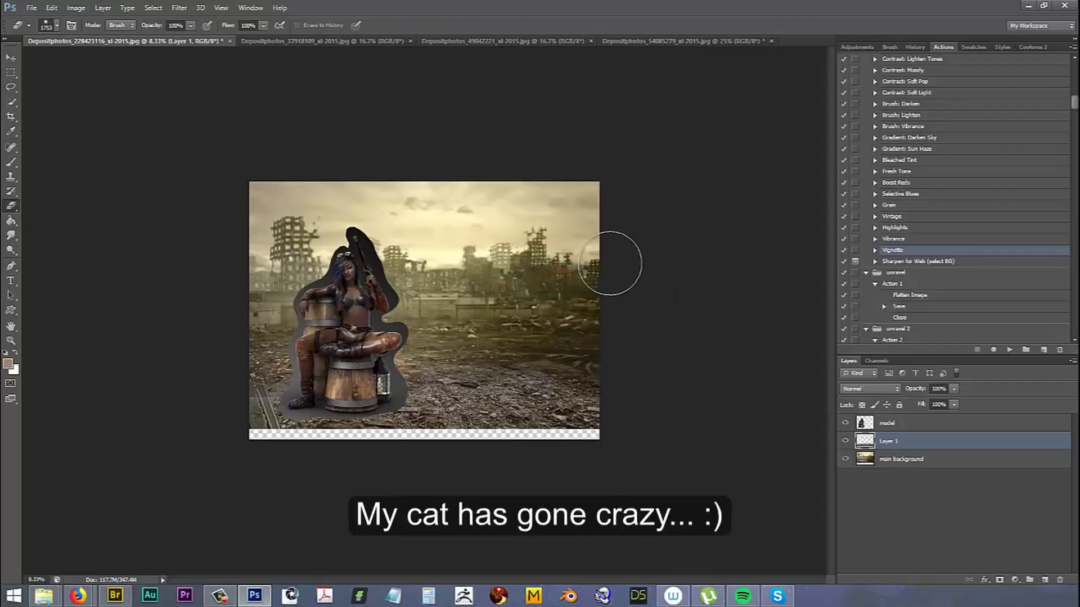
# - Enlarge the rubble layer with Free Transform and reposition it to cover the empty strip along the canvas's lower edge
pyautogui.hotkey('ctrl', 't')
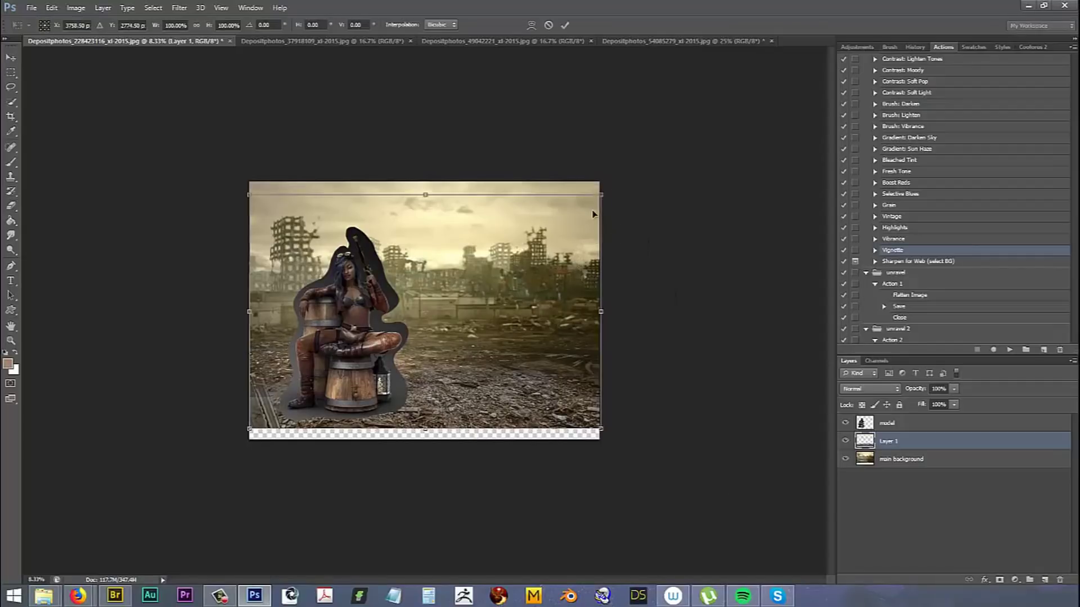
pyautogui.moveTo(602, 428); pyautogui.dragTo(597, 399)
pyautogui.click(565, 24)
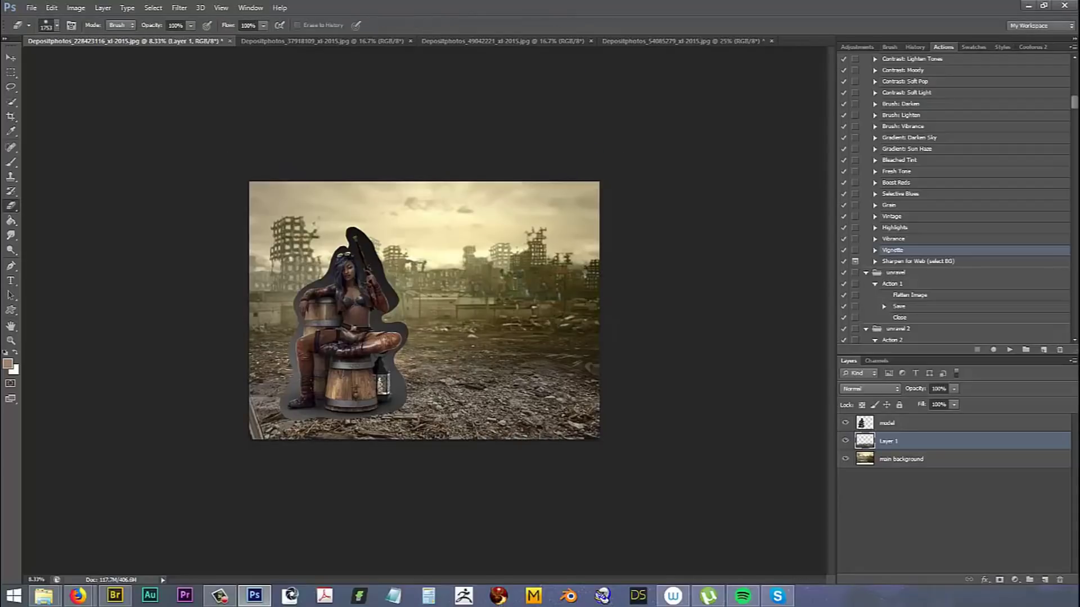
pyautogui.click(589, 413)
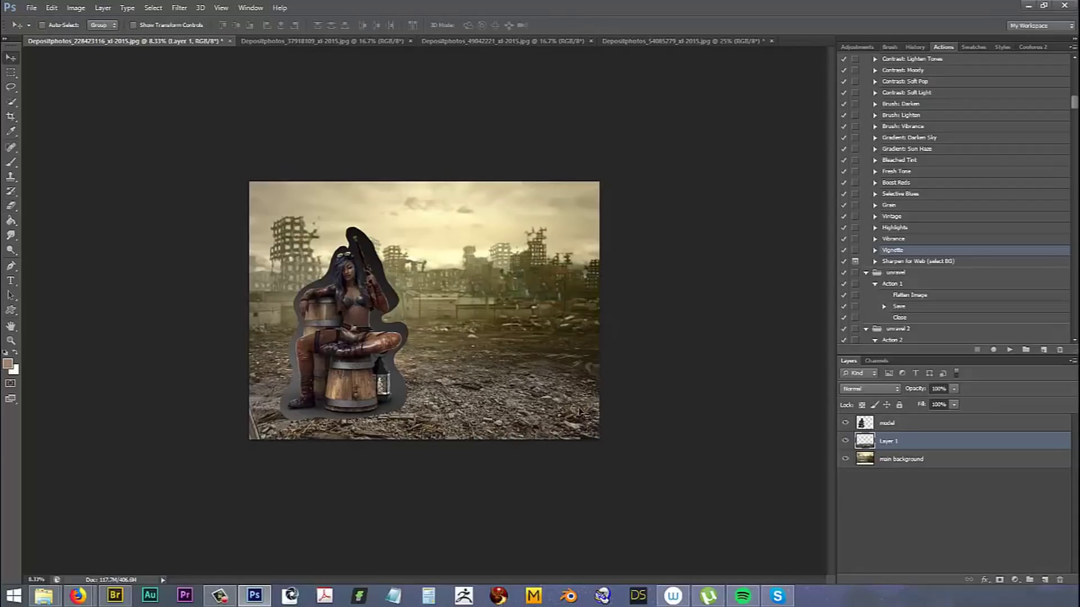
pyautogui.moveTo(582, 415); pyautogui.dragTo(576, 384)
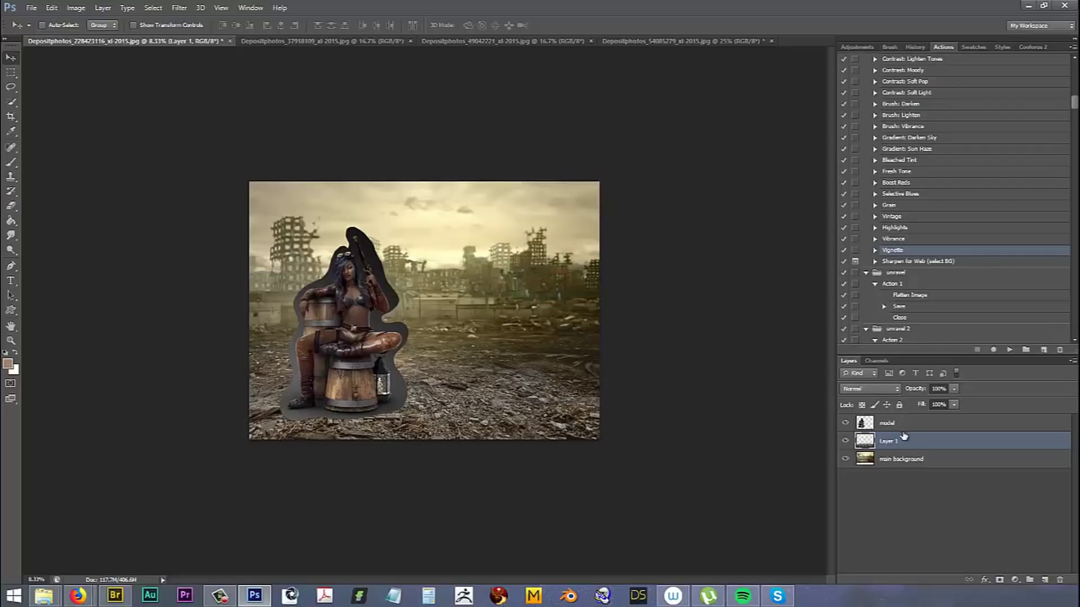
# - Warm the rubble layer with Color Balance, using midtone levels of +10, 0 and -17
pyautogui.click(76, 8)
pyautogui.moveTo(184, 36)
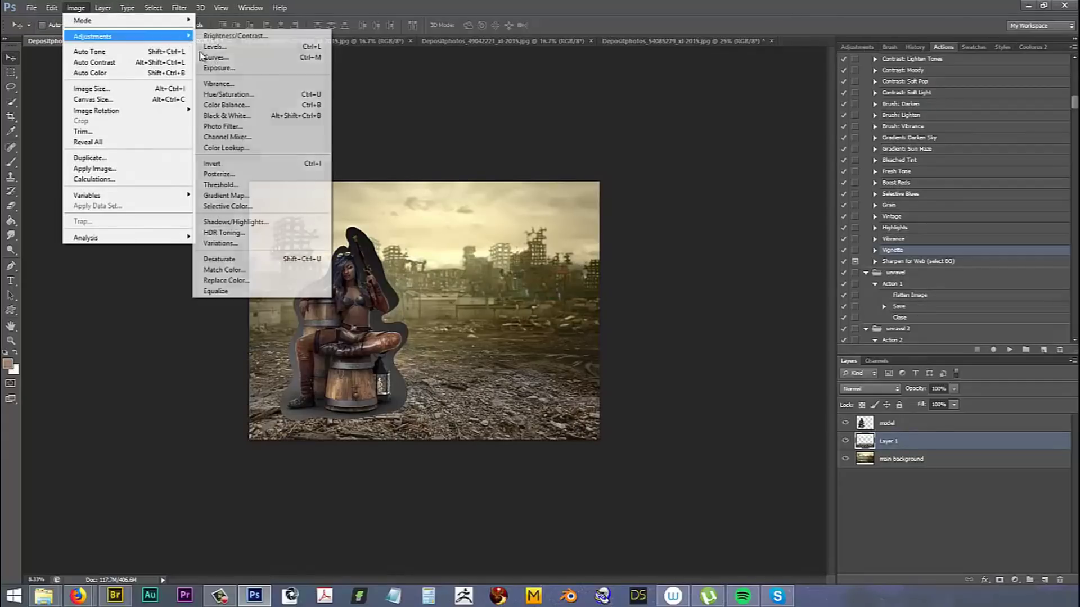
pyautogui.click(266, 106)
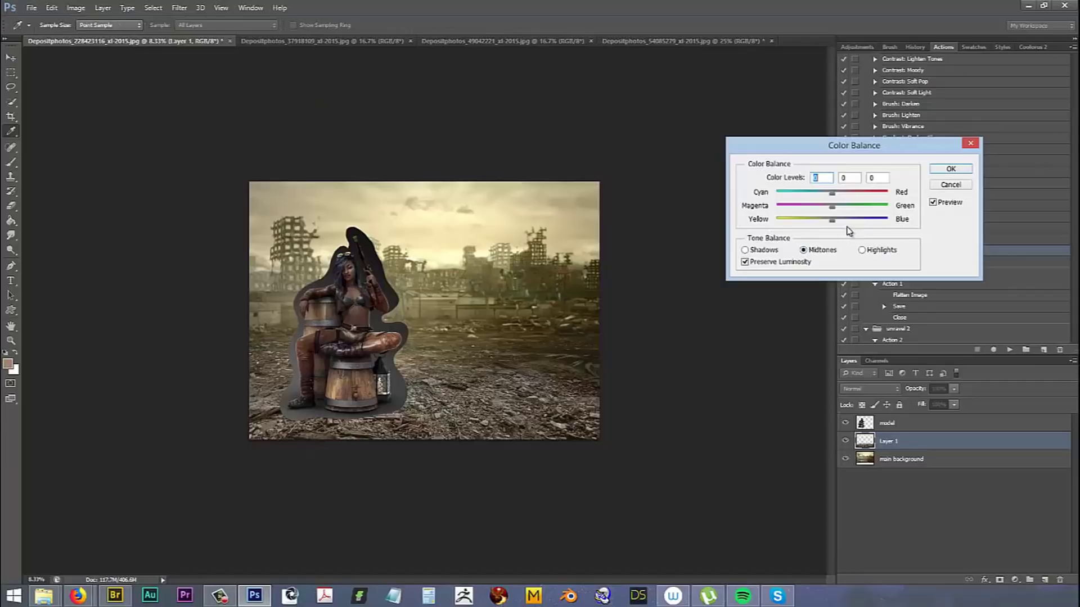
pyautogui.moveTo(831, 224); pyautogui.dragTo(838, 196)
pyautogui.click(947, 173)
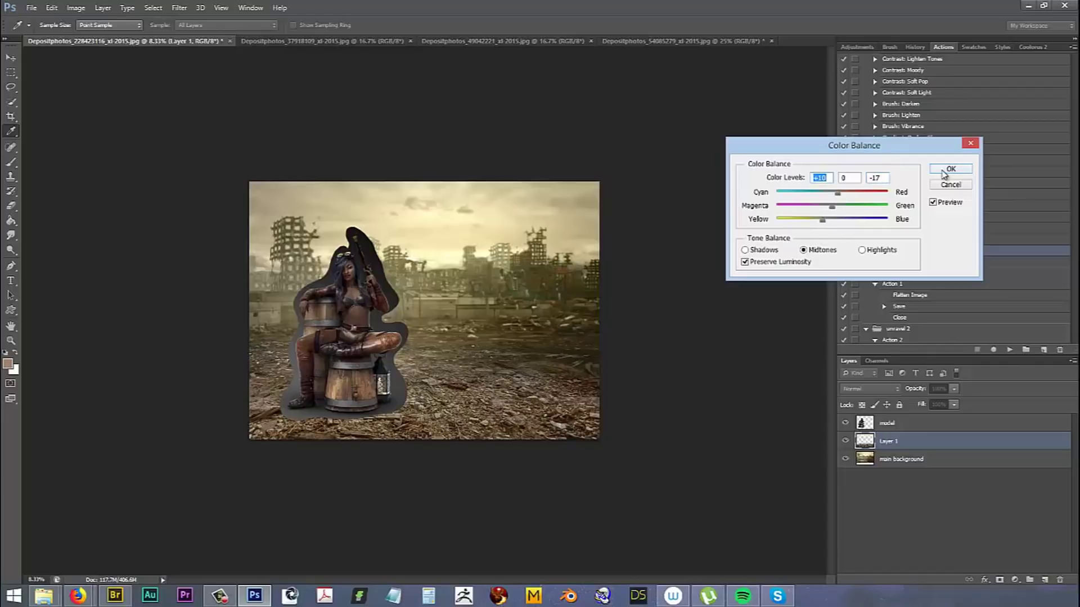
# - Darken the rubble layer by lowering its brightness to -41 with Brightness/Contrast
pyautogui.click(82, 10)
pyautogui.moveTo(188, 36)
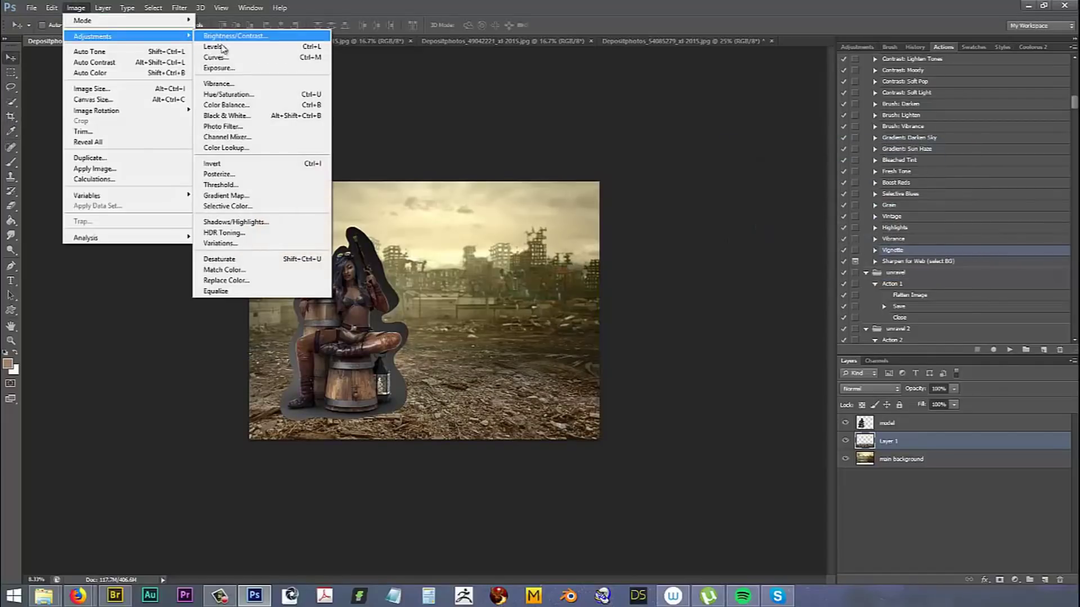
pyautogui.click(224, 36)
pyautogui.moveTo(858, 119); pyautogui.dragTo(844, 119)
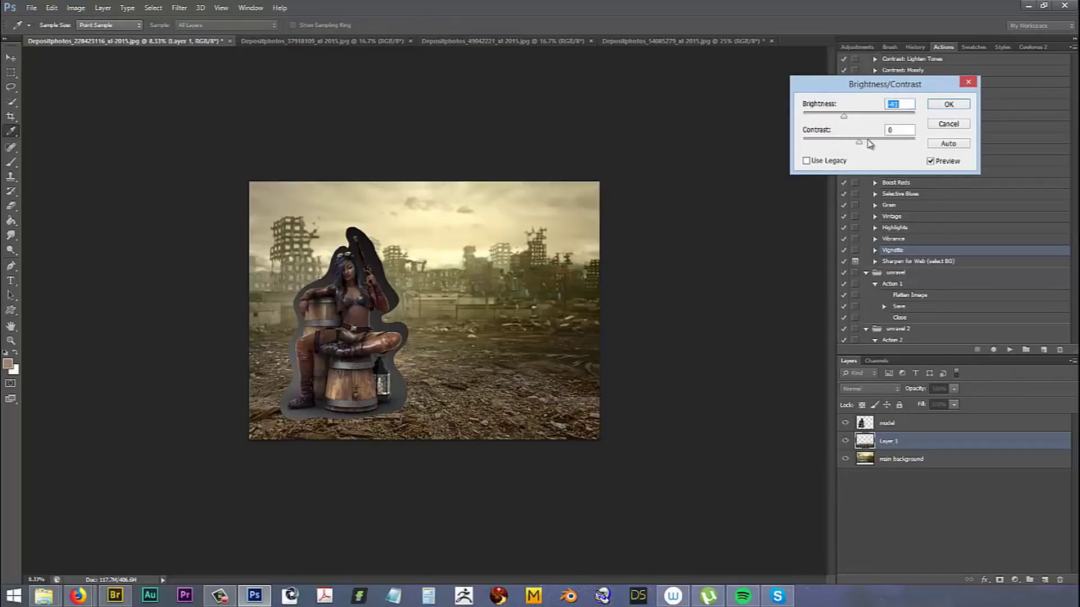
pyautogui.click(948, 104)
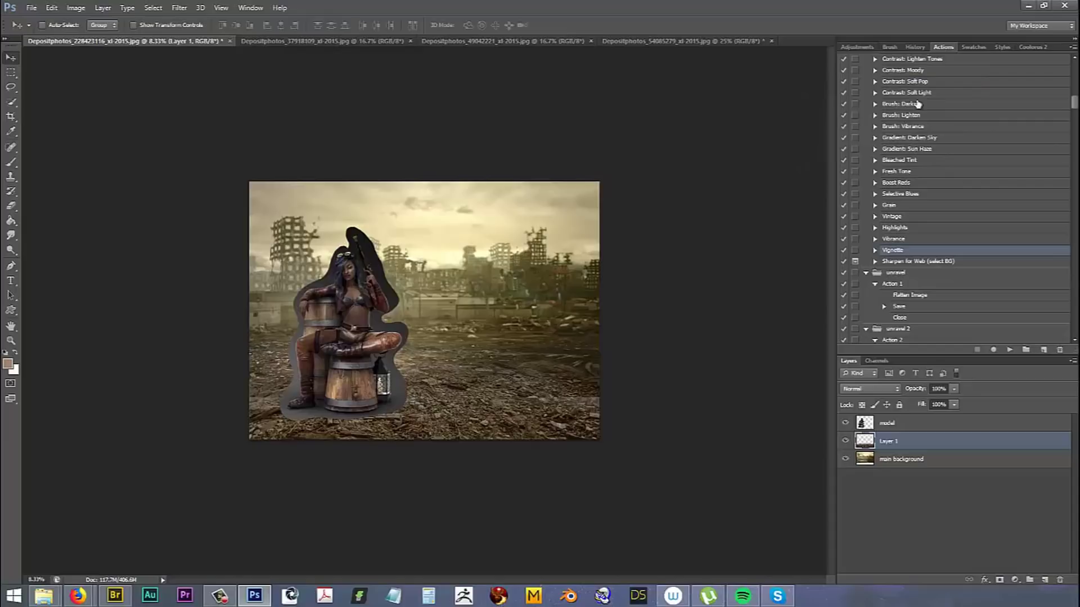
# - Shift the rubble layer's midtones further toward yellow with a second Color Balance adjustment
pyautogui.click(76, 8)
pyautogui.moveTo(92, 36)
pyautogui.click(261, 104)
pyautogui.moveTo(832, 222); pyautogui.dragTo(827, 223)
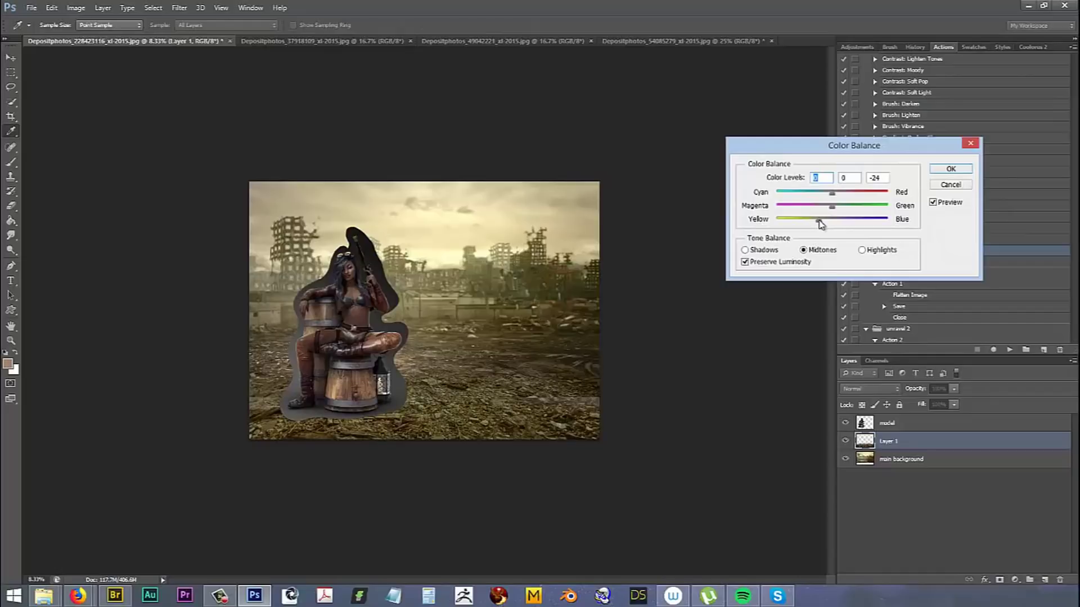
pyautogui.click(950, 169)
# - Reduce the rubble layer's saturation to -37 with Hue/Saturation
pyautogui.click(75, 8)
pyautogui.moveTo(122, 36)
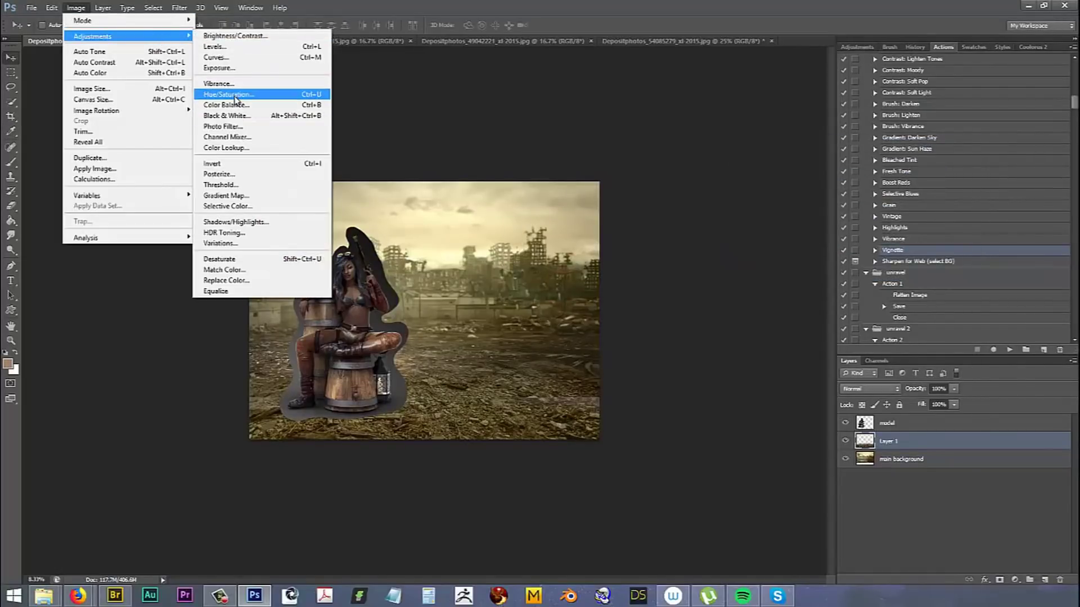
pyautogui.click(236, 96)
pyautogui.moveTo(855, 275); pyautogui.dragTo(838, 274)
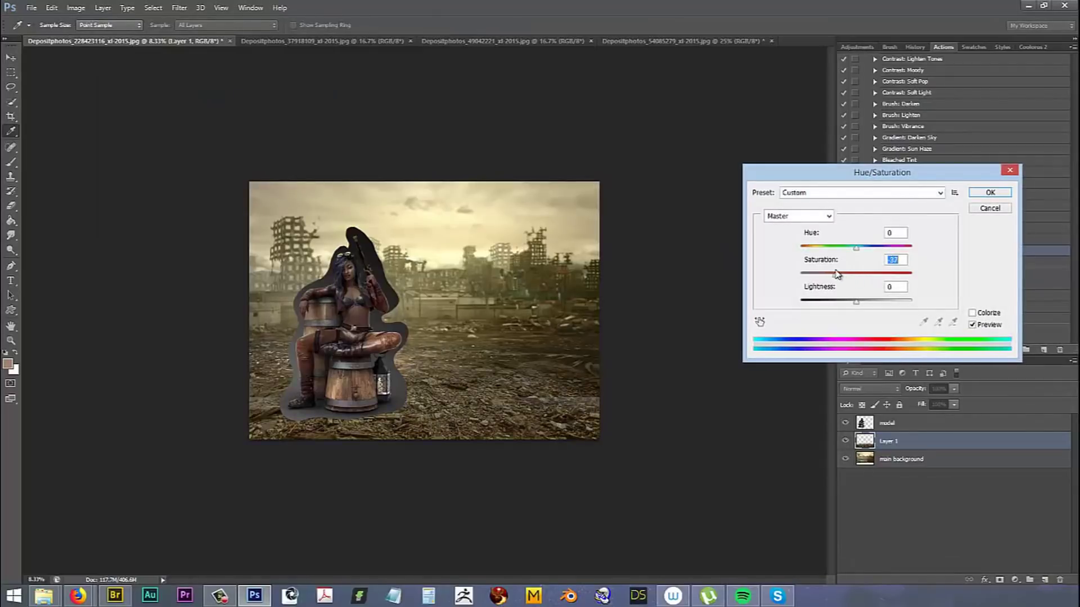
pyautogui.click(990, 192)
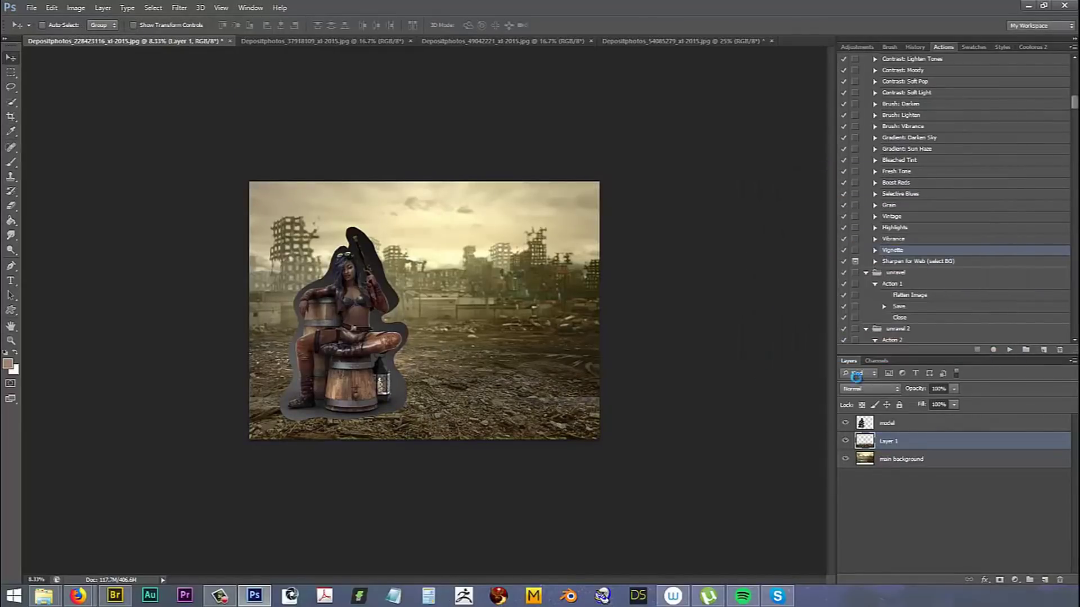
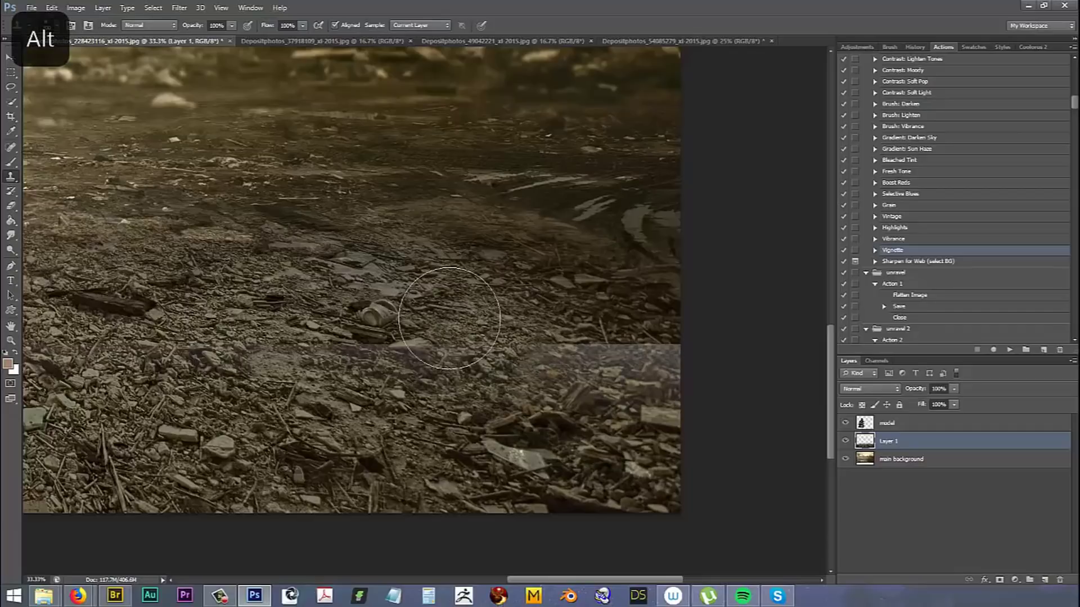
# - Clone clean rubble over the stray debris and the hard horizontal seam on the far side of the rubble layer
pyautogui.moveTo(386, 349); pyautogui.dragTo(360, 332)
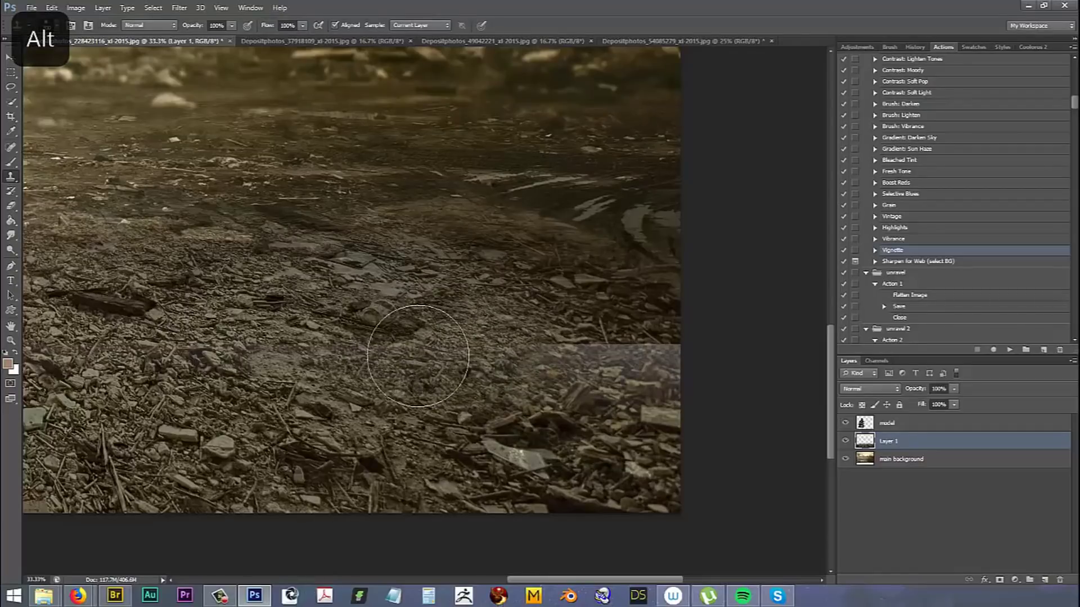
pyautogui.moveTo(582, 356); pyautogui.dragTo(652, 356)
pyautogui.keyDown('alt'); pyautogui.click(558, 429); pyautogui.keyUp('alt')
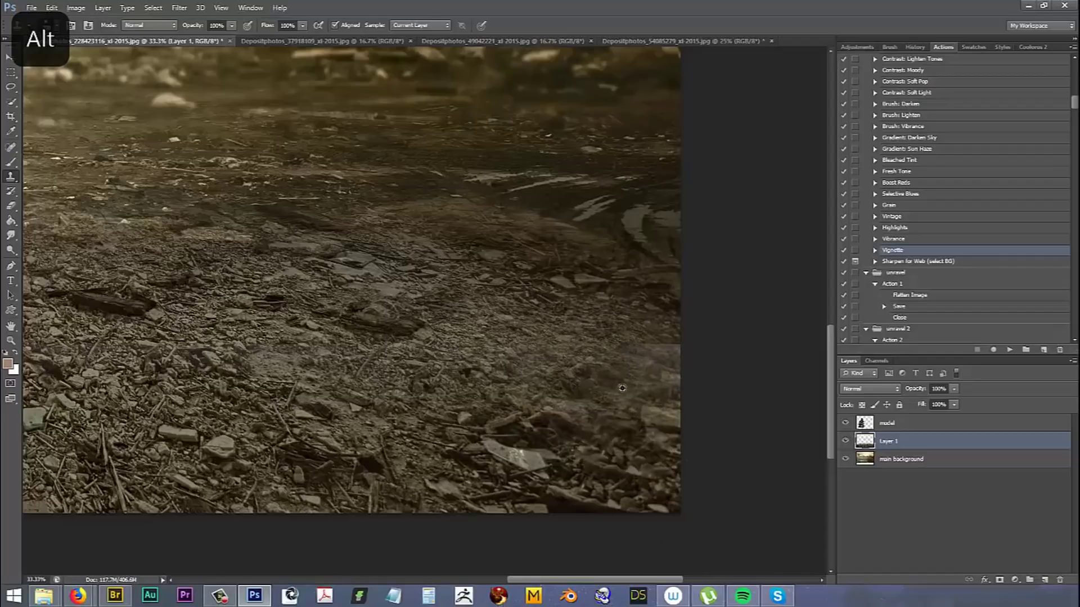
pyautogui.moveTo(593, 580); pyautogui.dragTo(383, 561)
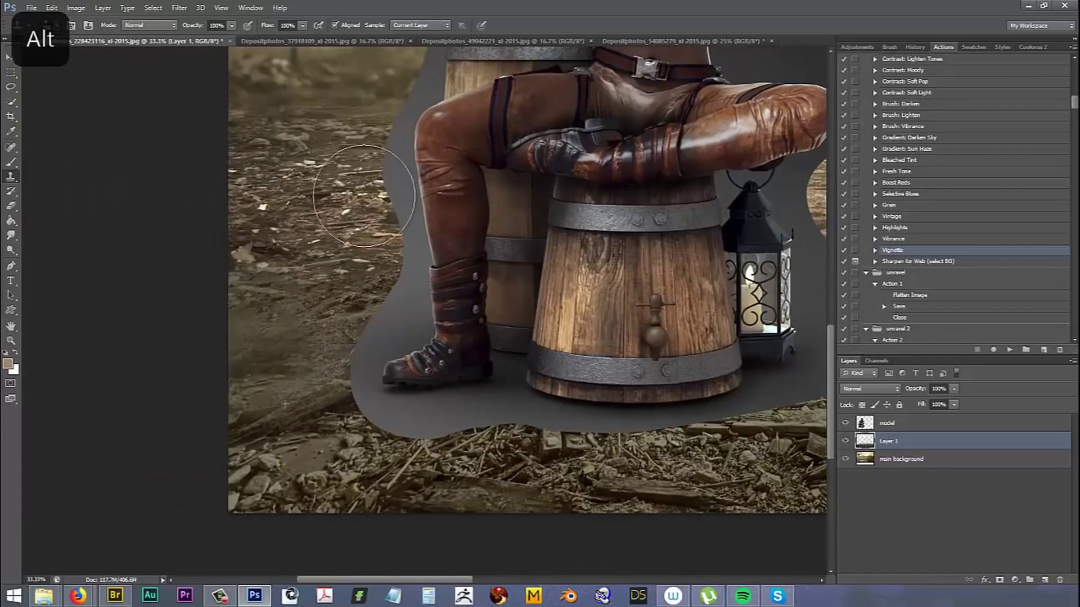
pyautogui.moveTo(459, 579); pyautogui.dragTo(666, 572)
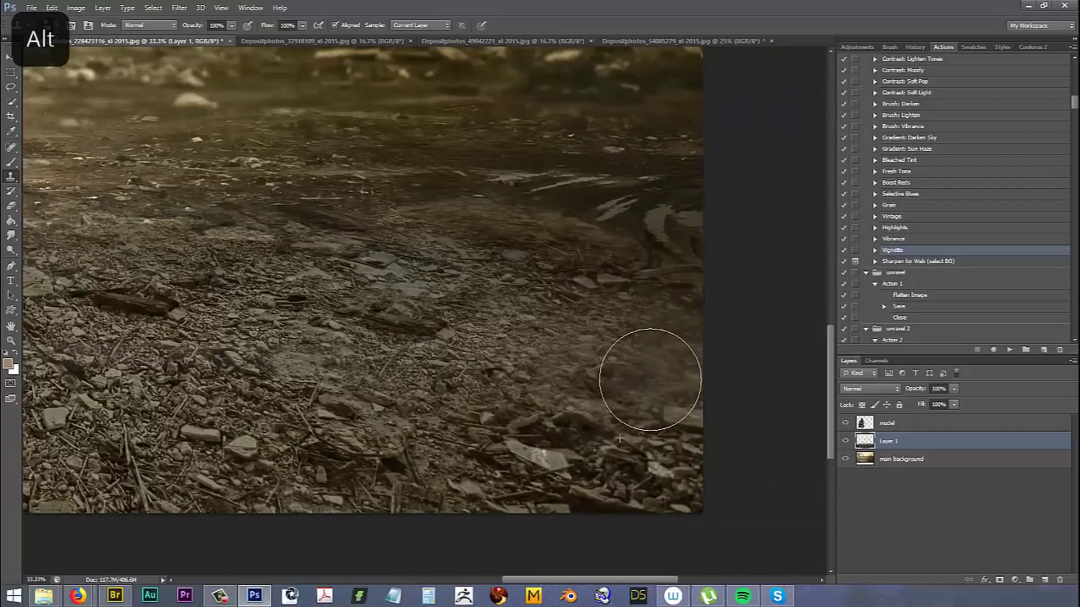
pyautogui.press('z')
pyautogui.click(668, 326)
pyautogui.hscroll(-10, 668, 326)
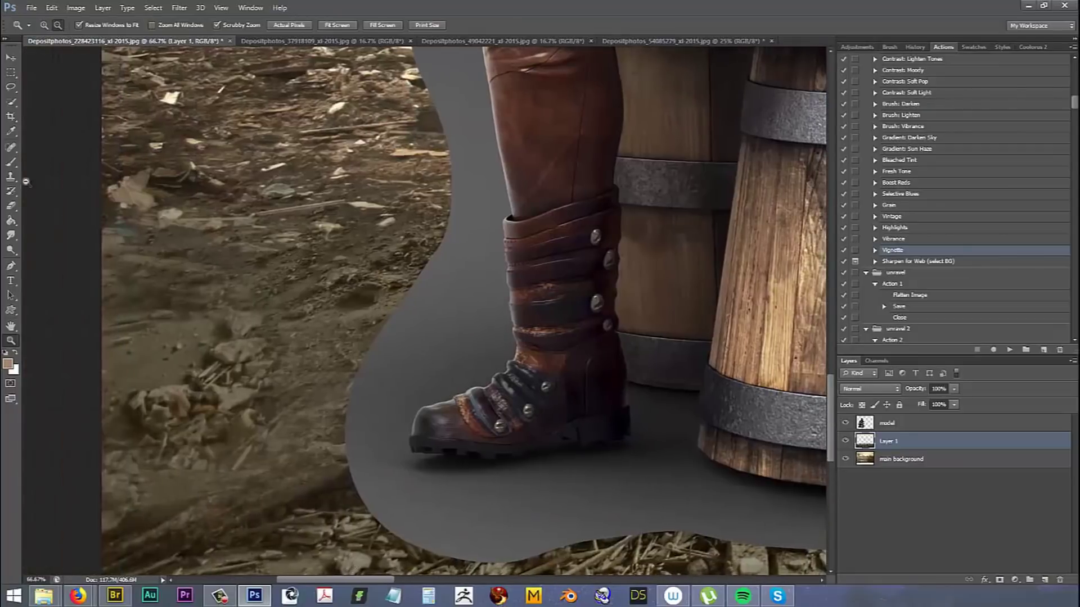
pyautogui.click(10, 176)
pyautogui.scroll(-2, 422, 281)
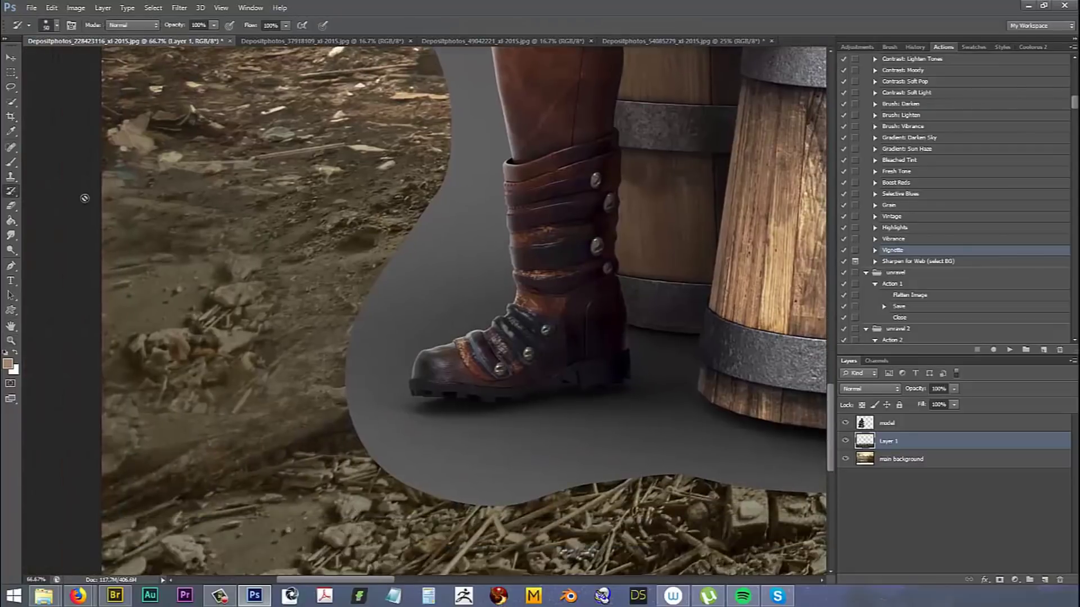
pyautogui.press('[')
pyautogui.press('[')
pyautogui.press('[')
pyautogui.press('[')
pyautogui.press('z')
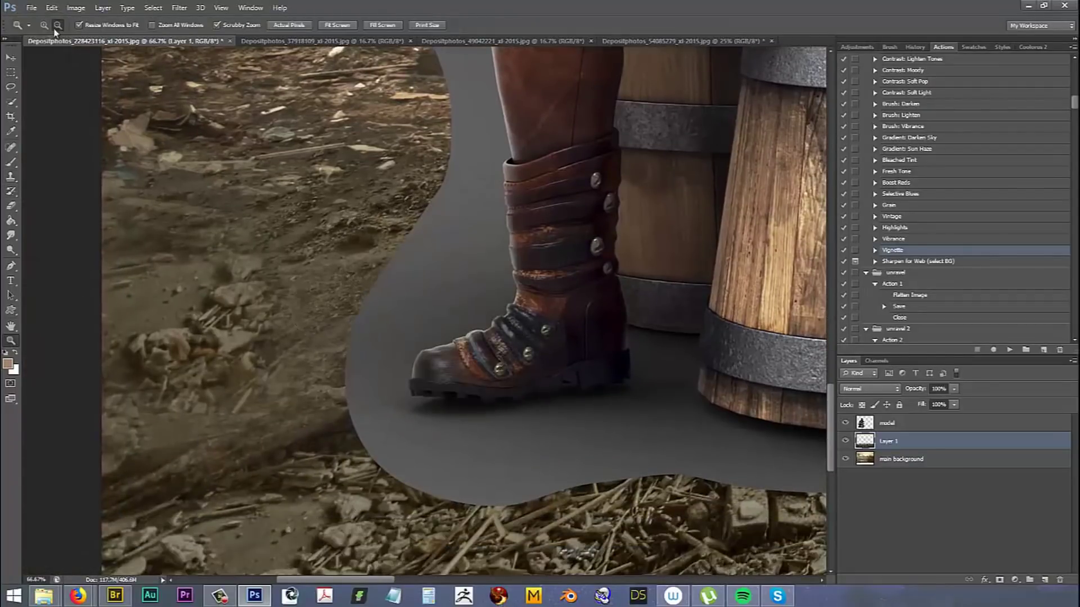
pyautogui.scroll(-4, 328, 311)
# - Hide the model layer and clone rubble over the seam and the diagonal plank in the foreground beneath it
pyautogui.click(845, 423)
pyautogui.click(845, 423)
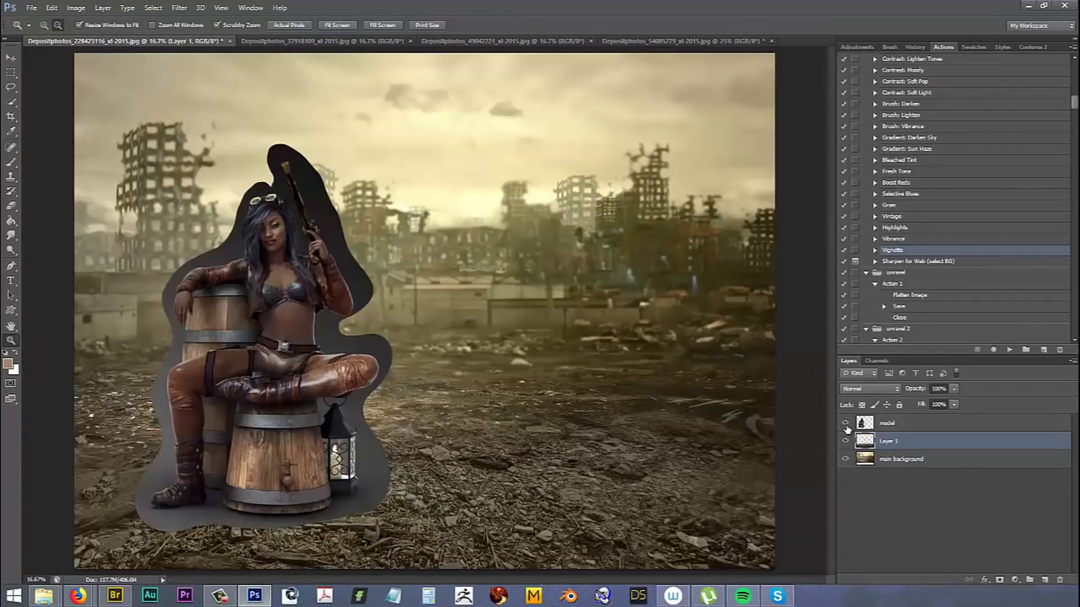
pyautogui.click(845, 423)
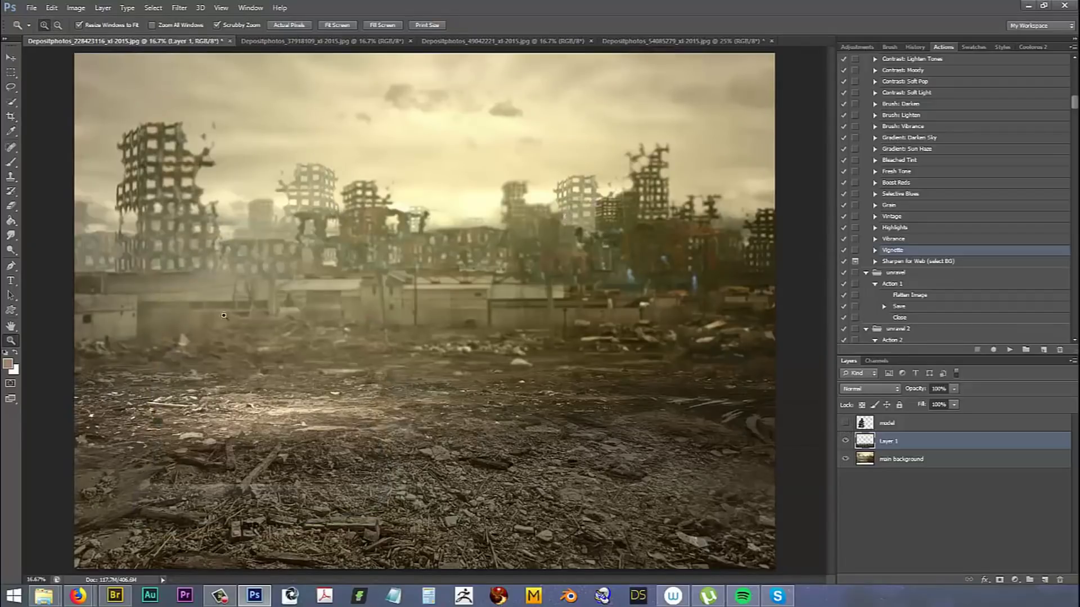
pyautogui.scroll(2, 224, 316)
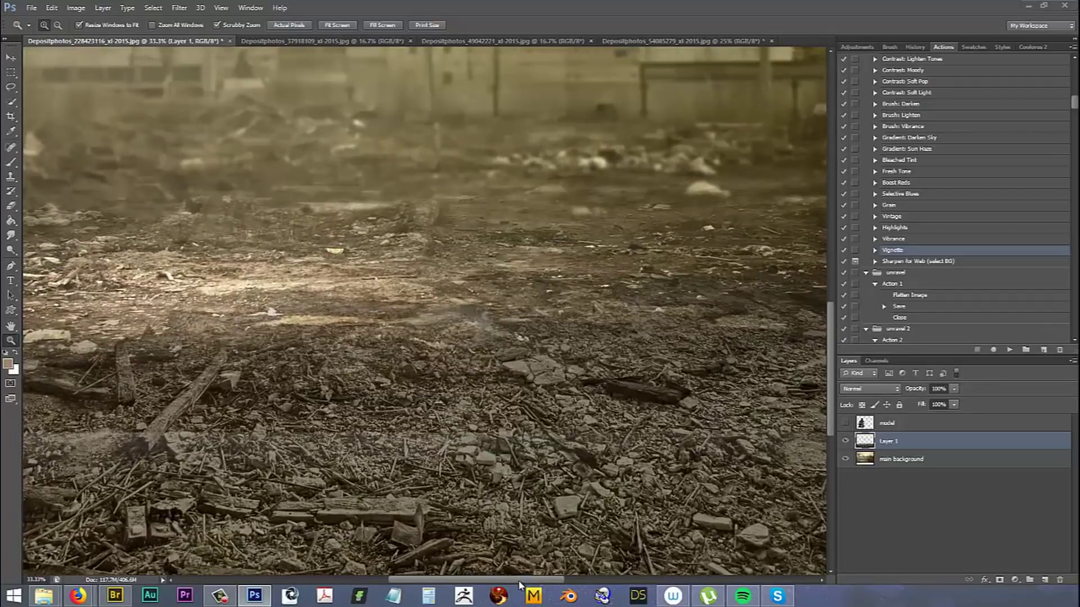
pyautogui.moveTo(520, 581); pyautogui.dragTo(465, 581)
pyautogui.click(14, 192)
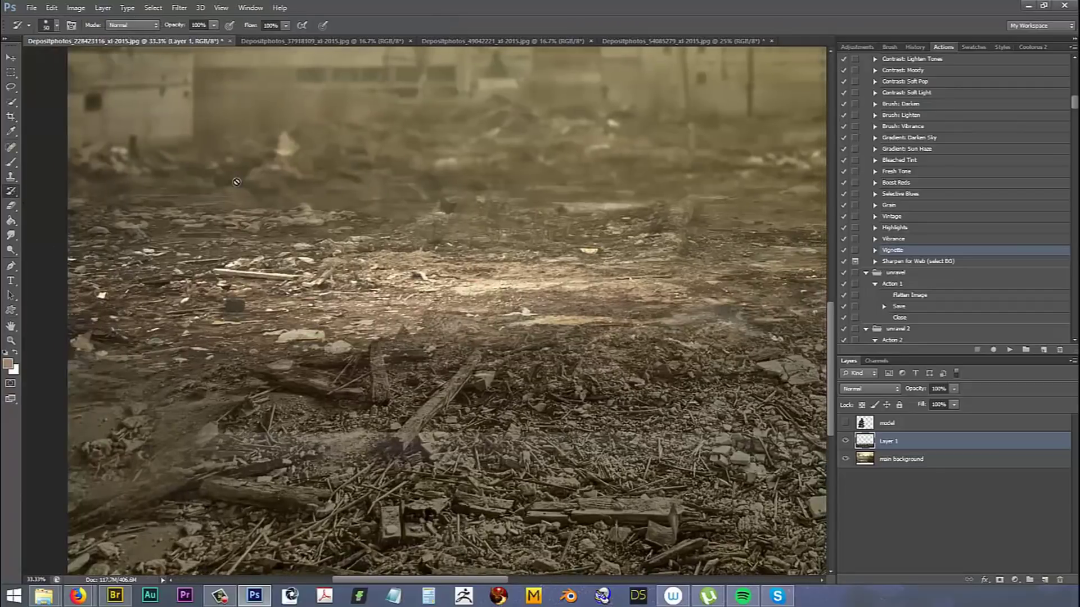
pyautogui.click(11, 177)
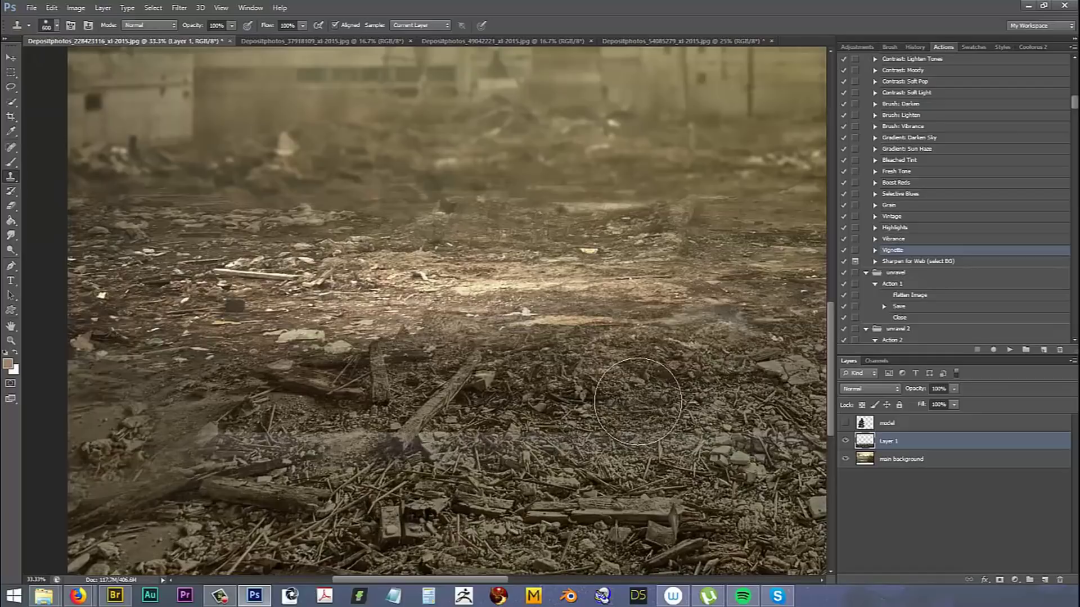
pyautogui.press('alt')
pyautogui.keyDown('alt'); pyautogui.click(725, 498); pyautogui.keyUp('alt')
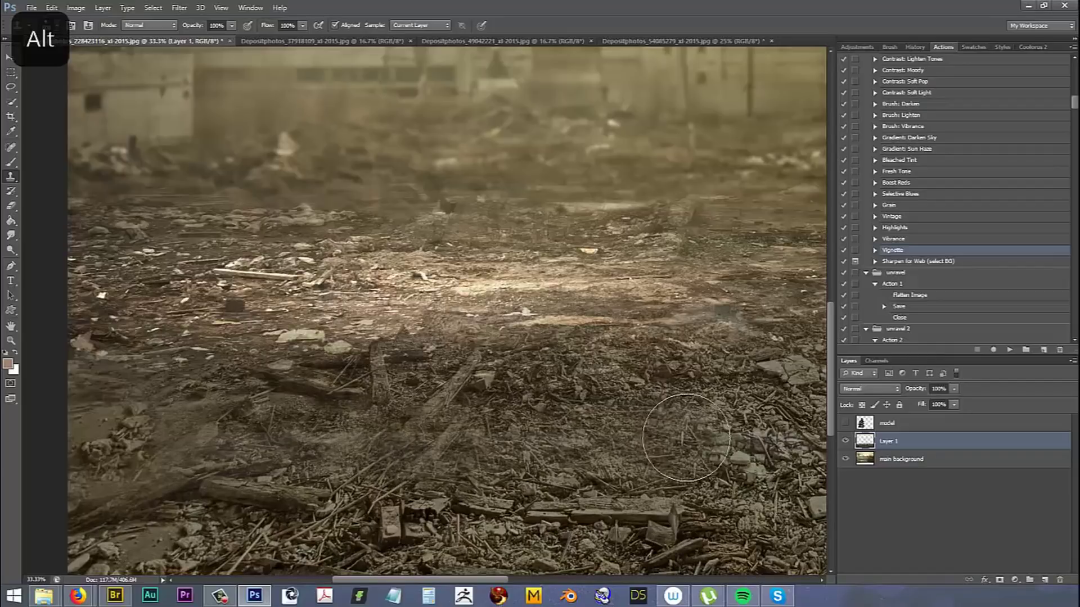
# - Show the model layer to check the blended ground across the whole composite, and hide it again
pyautogui.click(845, 423)
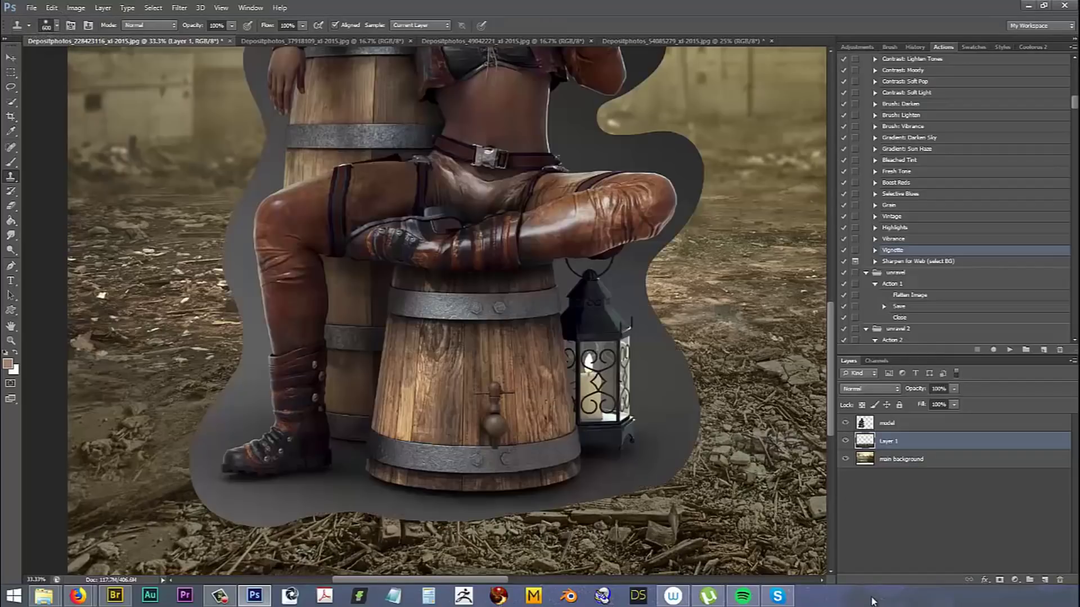
pyautogui.press('z')
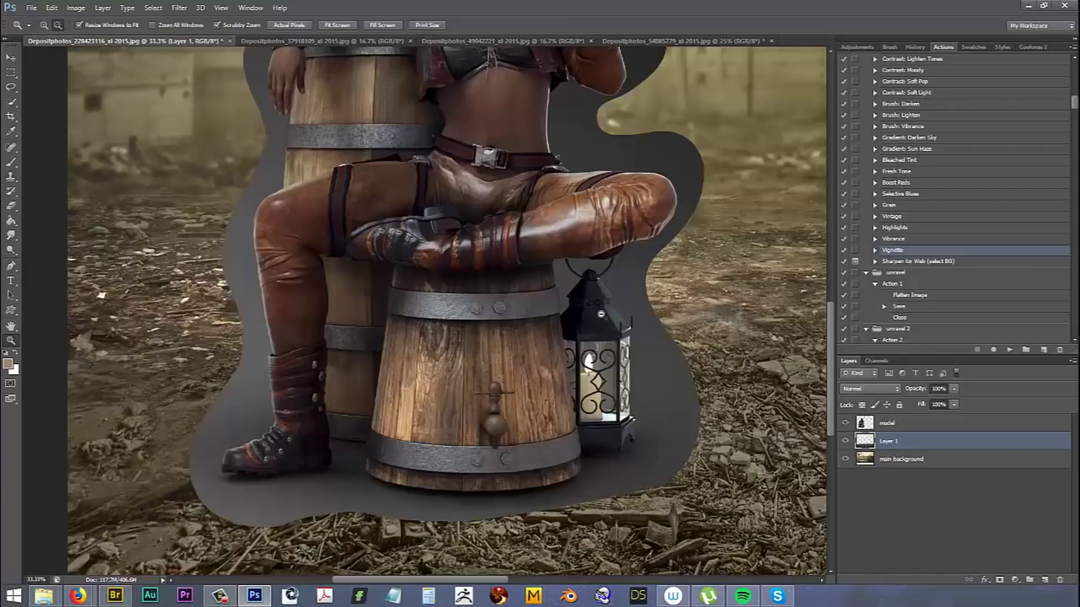
pyautogui.keyDown('alt'); pyautogui.click(600, 314); pyautogui.keyUp('alt')
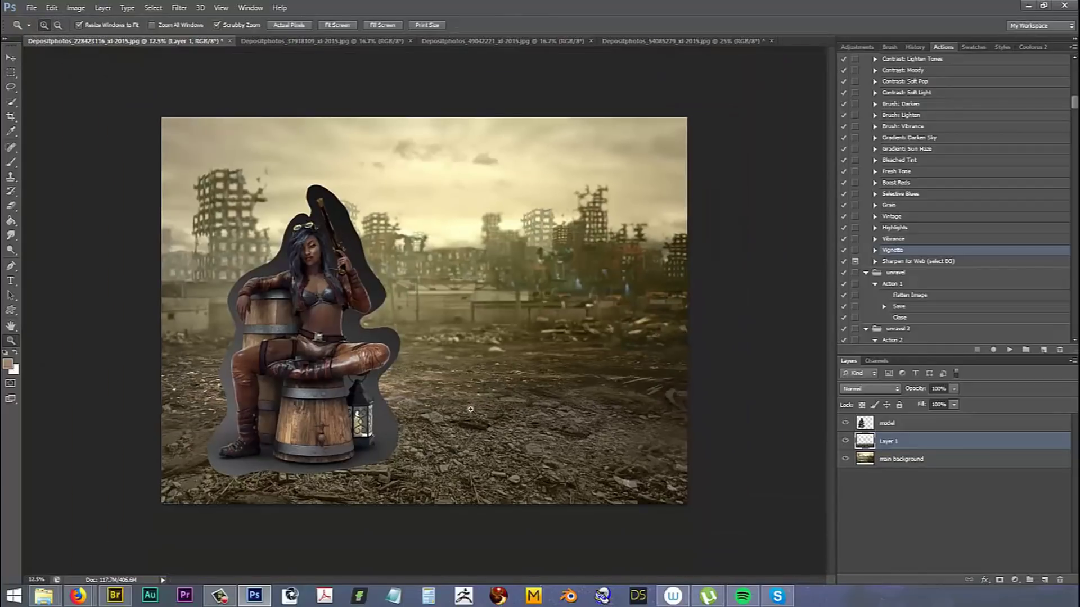
pyautogui.click(470, 410)
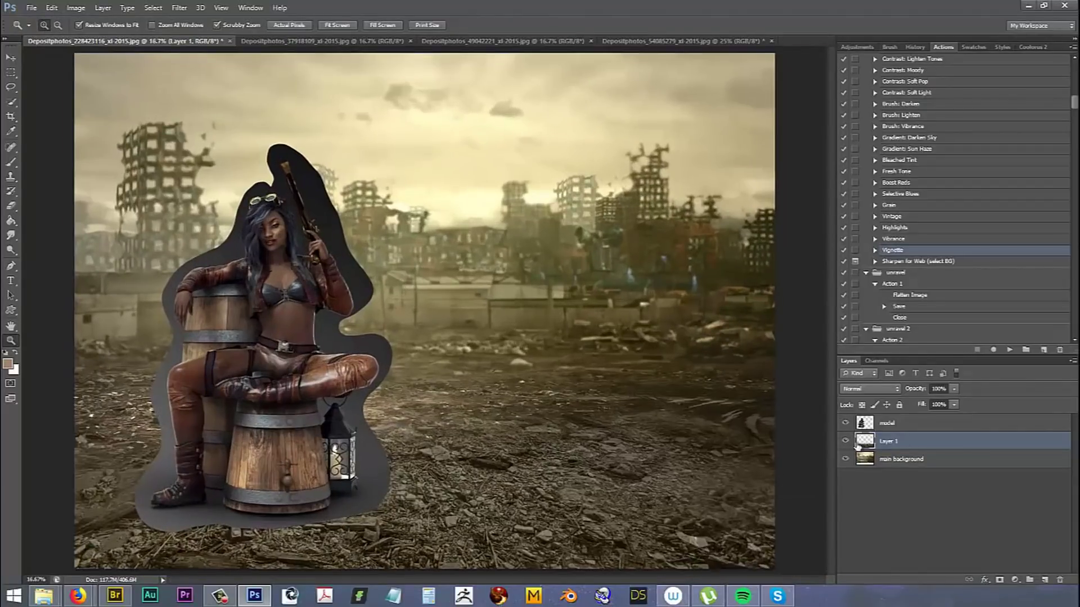
pyautogui.click(846, 423)
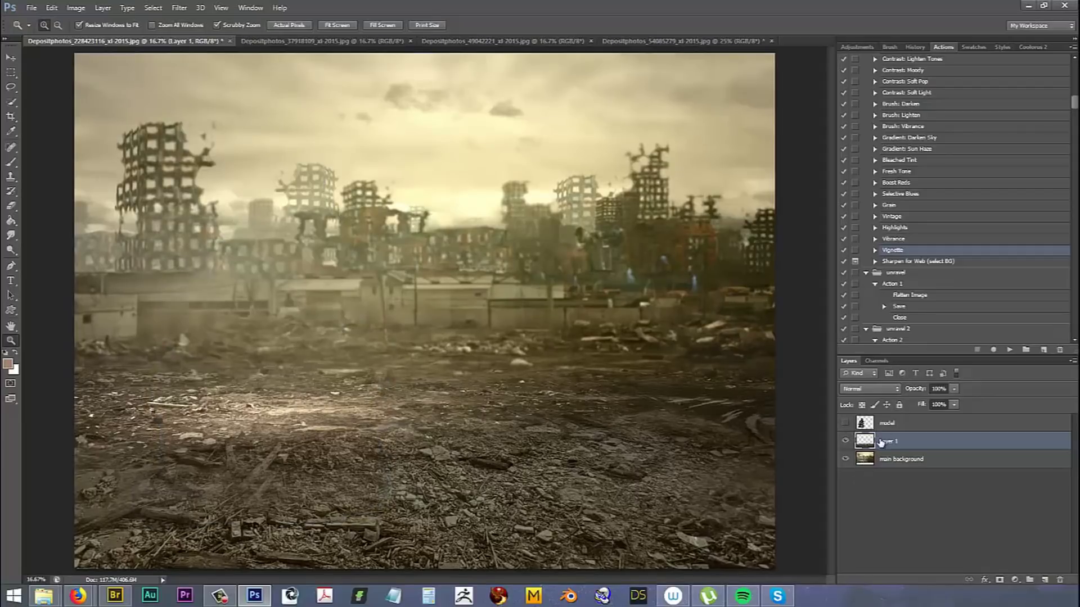
# - Close the skyline source image Depositphotos_54085279_xl-2015.jpg without saving its changes
pyautogui.click(637, 41)
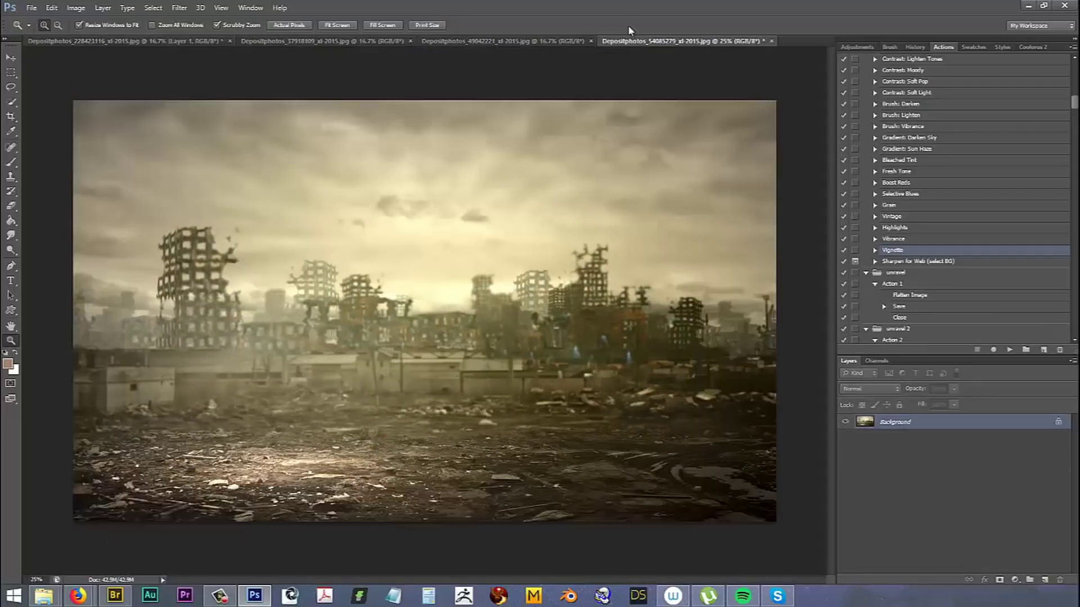
pyautogui.hotkey('ctrl', 'w')
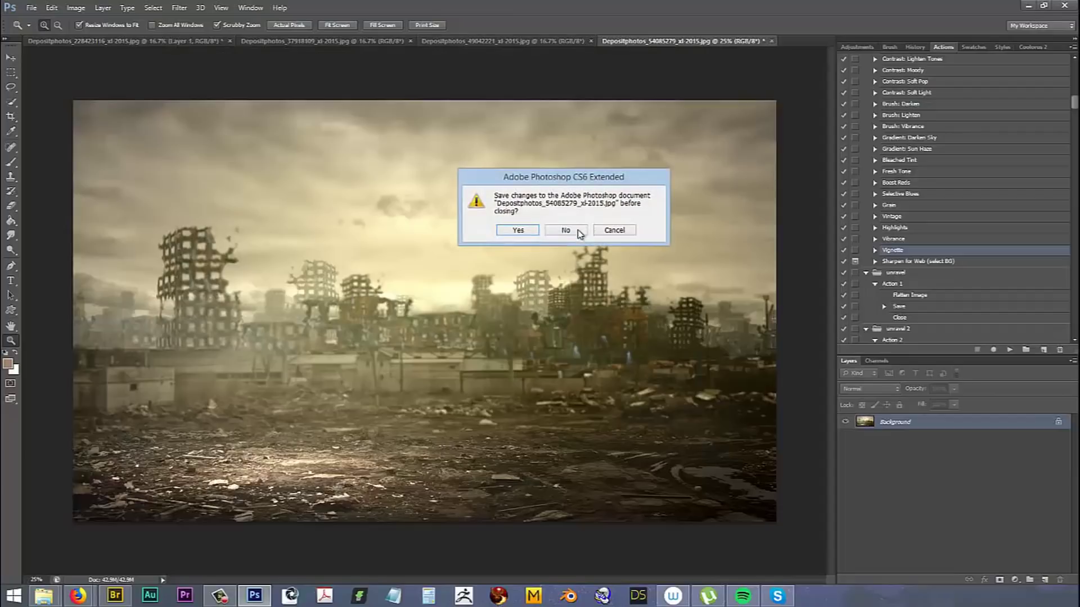
pyautogui.click(566, 231)
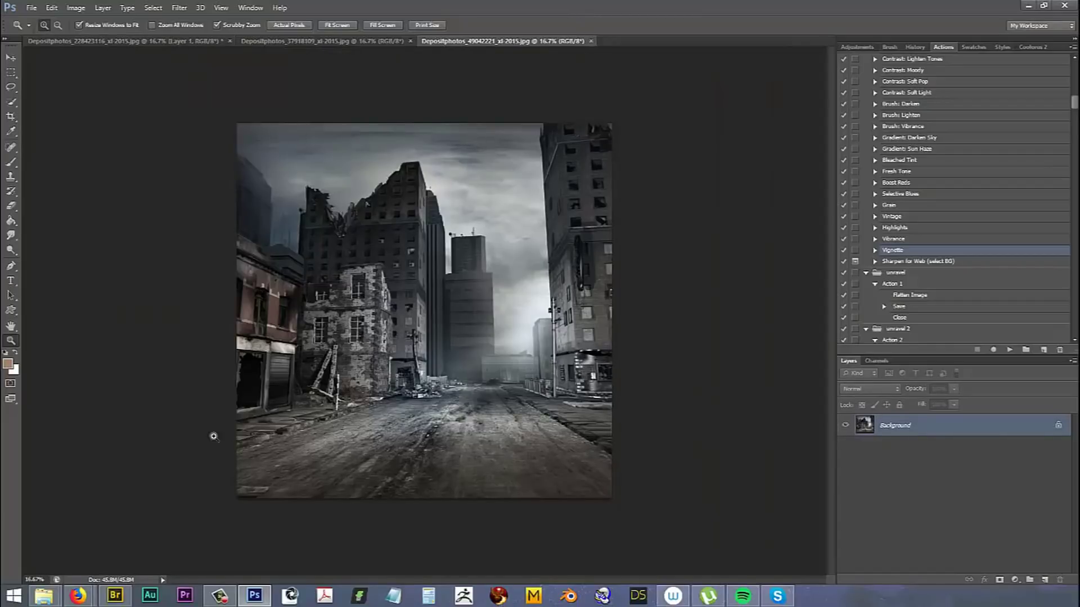
# - Bring the ruined city street image into the composite as a new layer and align it with the canvas's left edge
pyautogui.click(3, 41)
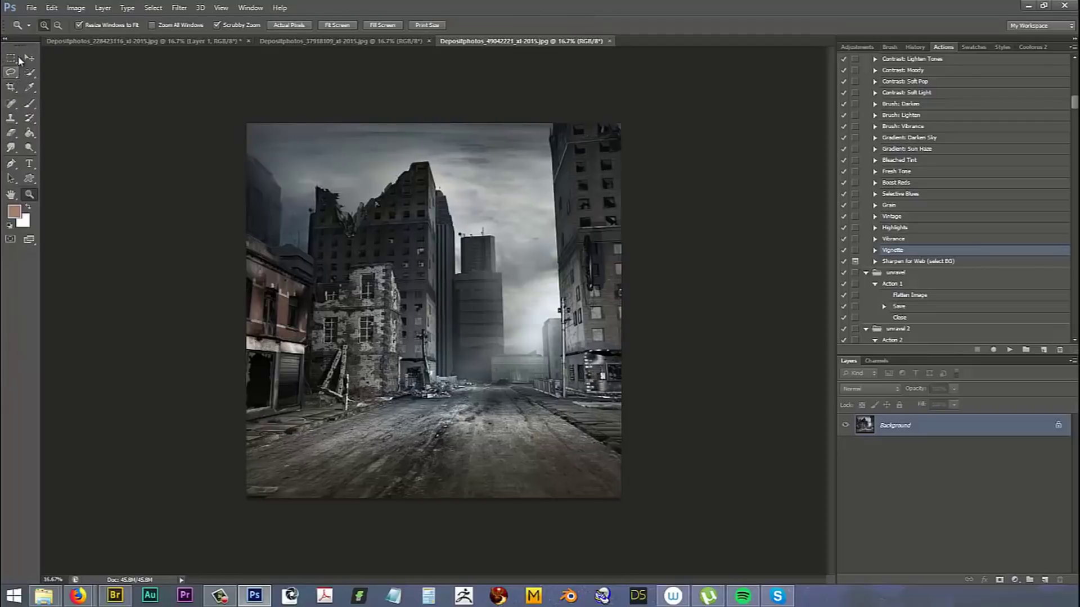
pyautogui.click(32, 58)
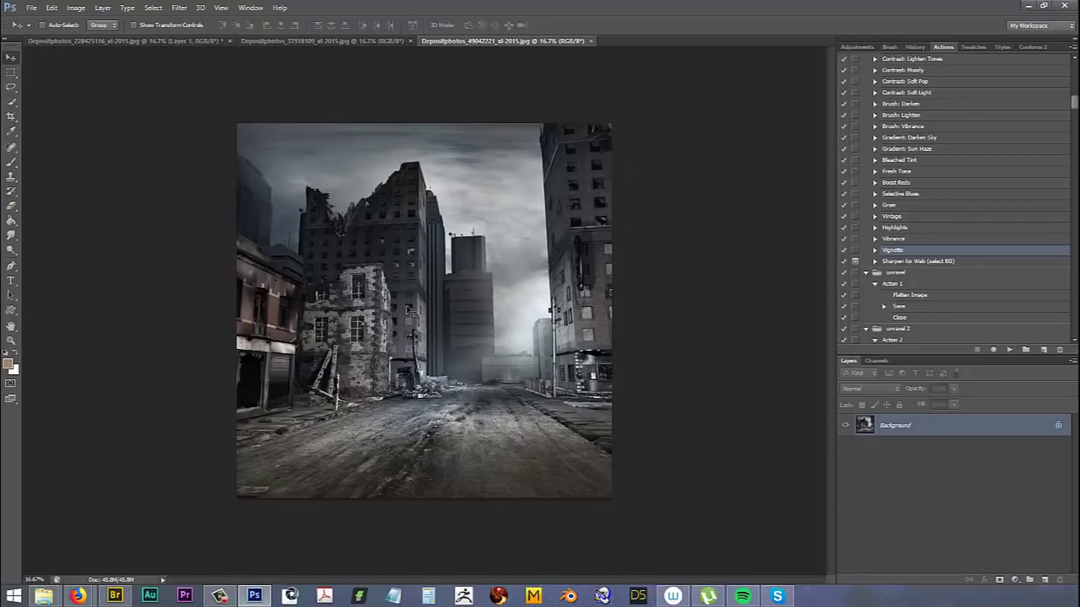
pyautogui.moveTo(190, 42); pyautogui.dragTo(681, 458)
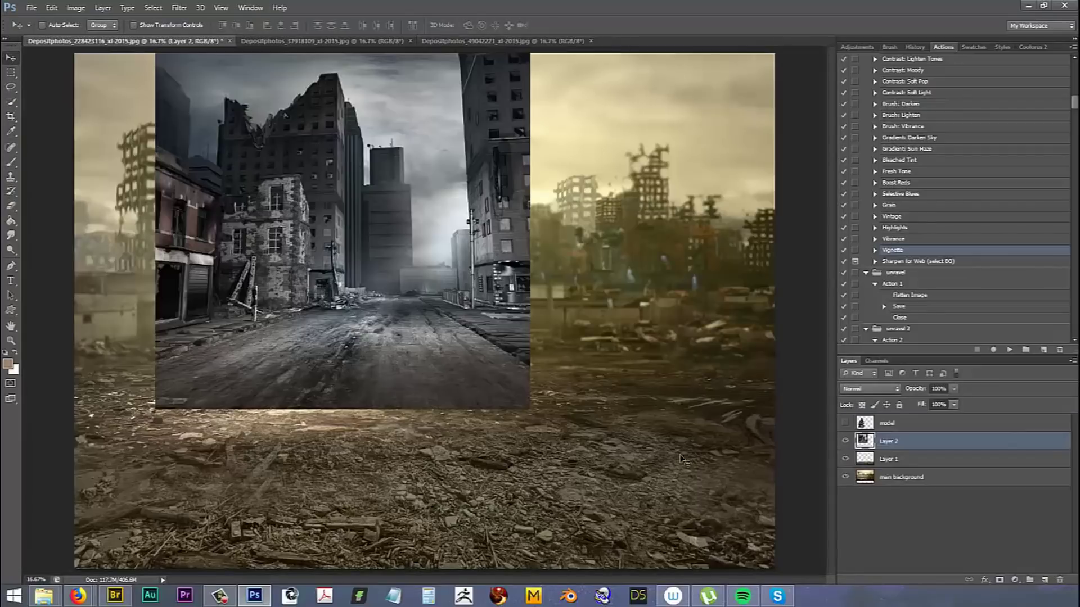
pyautogui.moveTo(544, 307); pyautogui.dragTo(405, 325)
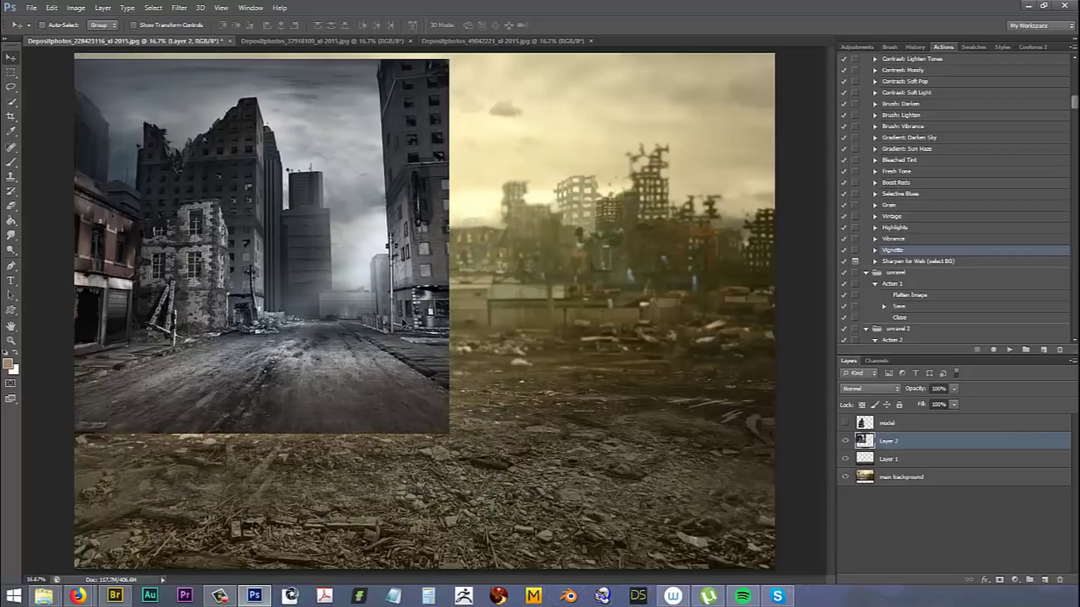
# - Roughly erase the road, the right-hand tower and the upper sky from the street layer with a soft 800 px eraser
pyautogui.click(14, 206)
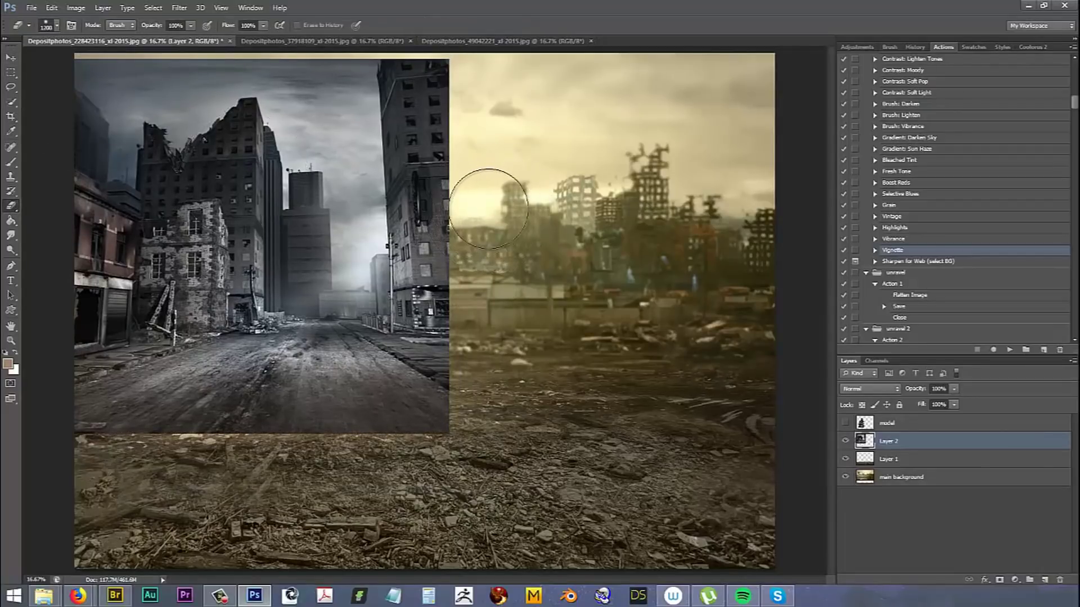
pyautogui.press('[')
pyautogui.press('[')
pyautogui.press('[')
pyautogui.press('[')
pyautogui.moveTo(427, 408)
pyautogui.mouseDown()
pyautogui.moveTo(414, 373)
pyautogui.moveTo(349, 374)
pyautogui.moveTo(316, 359)
pyautogui.moveTo(183, 384)
pyautogui.moveTo(99, 432)
pyautogui.moveTo(118, 450)
pyautogui.moveTo(311, 427)
pyautogui.moveTo(277, 438)
pyautogui.moveTo(393, 422)
pyautogui.mouseUp()
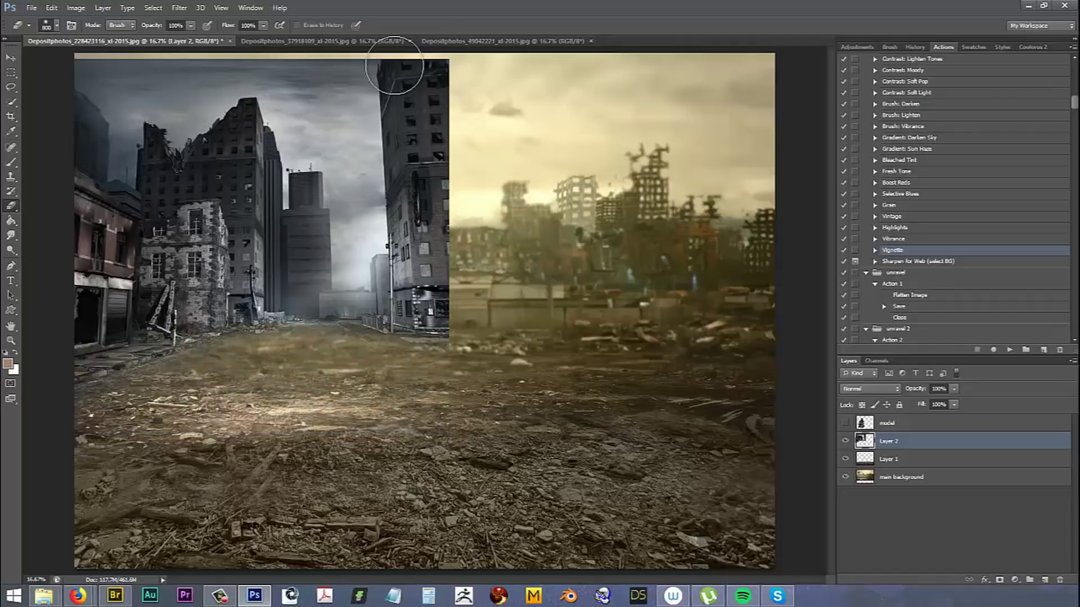
pyautogui.moveTo(394, 66)
pyautogui.mouseDown()
pyautogui.moveTo(411, 345)
pyautogui.moveTo(430, 73)
pyautogui.moveTo(448, 176)
pyautogui.moveTo(442, 369)
pyautogui.moveTo(415, 136)
pyautogui.moveTo(388, 66)
pyautogui.moveTo(429, 135)
pyautogui.mouseUp()
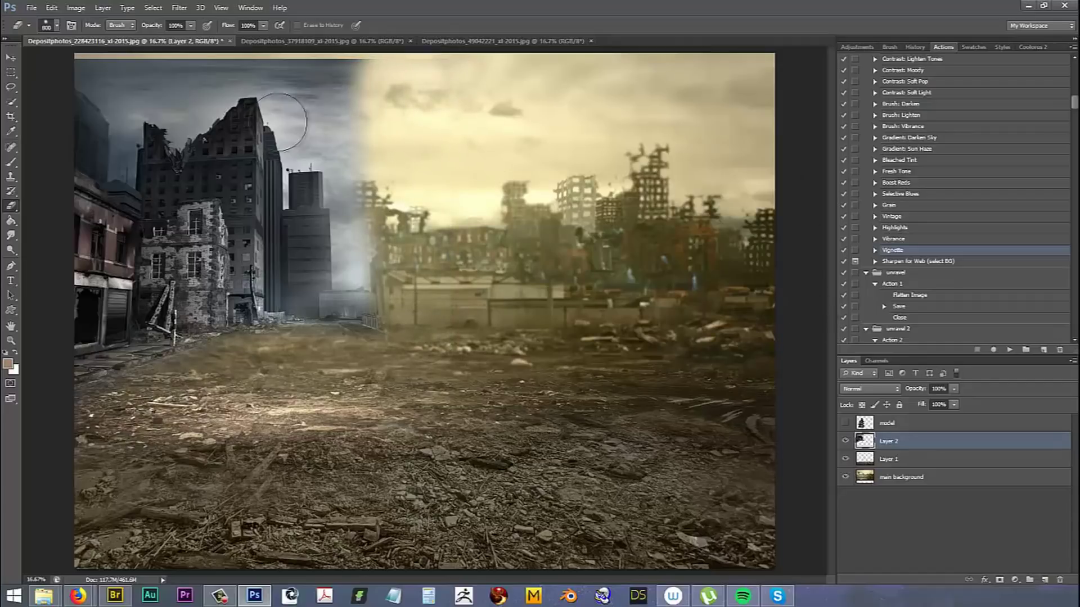
pyautogui.moveTo(107, 66)
pyautogui.mouseDown()
pyautogui.moveTo(252, 103)
pyautogui.moveTo(224, 94)
pyautogui.moveTo(93, 119)
pyautogui.moveTo(90, 94)
pyautogui.moveTo(209, 83)
pyautogui.moveTo(164, 72)
pyautogui.moveTo(174, 63)
pyautogui.moveTo(274, 59)
pyautogui.moveTo(337, 73)
pyautogui.moveTo(341, 96)
pyautogui.moveTo(324, 109)
pyautogui.moveTo(312, 95)
pyautogui.moveTo(323, 108)
pyautogui.moveTo(352, 93)
pyautogui.moveTo(373, 158)
pyautogui.moveTo(388, 99)
pyautogui.mouseUp()
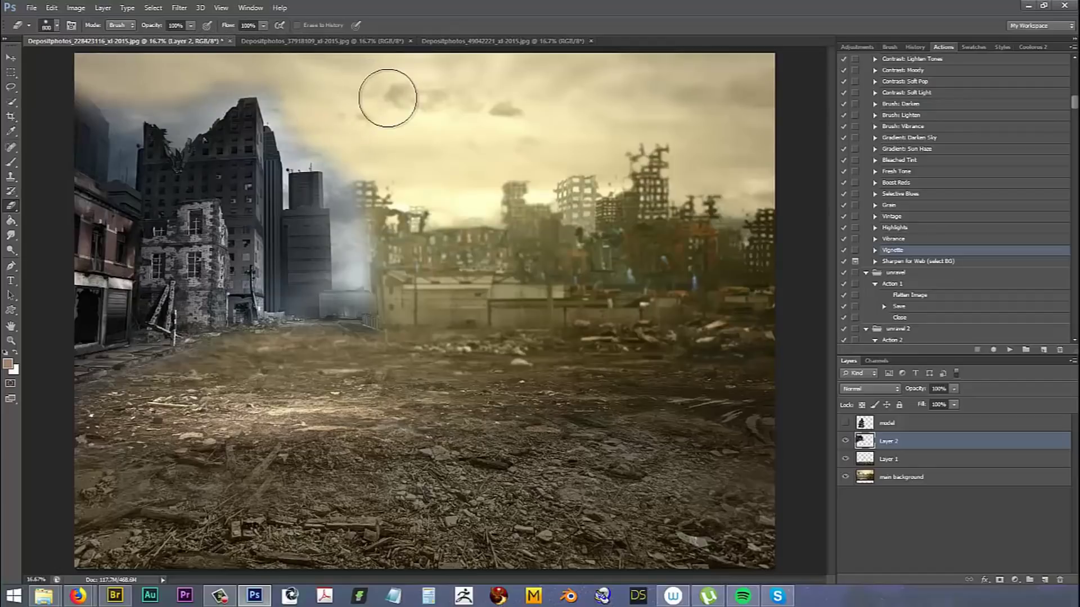
# - Erase the hazy sky and low structures beside the farthest tower on the street layer with a 300 px eraser
pyautogui.click(11, 340)
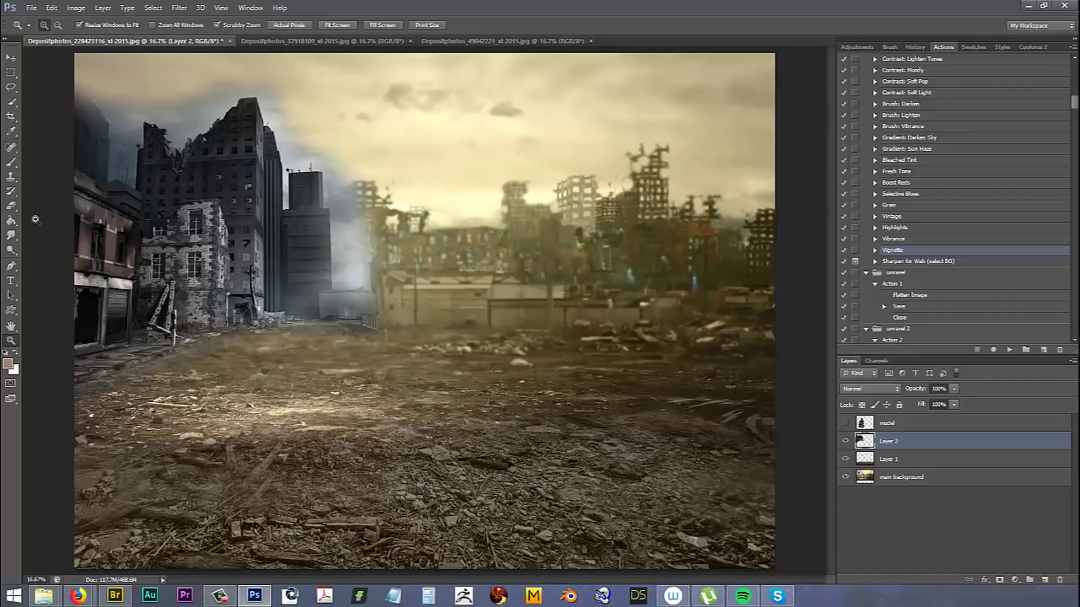
pyautogui.moveTo(416, 262); pyautogui.dragTo(439, 170)
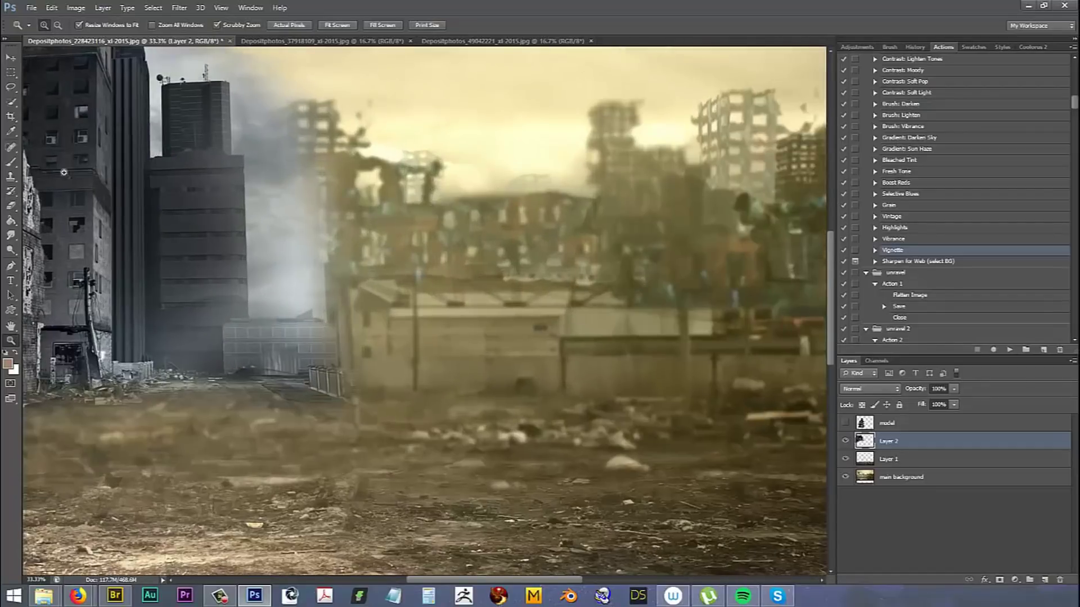
pyautogui.click(13, 207)
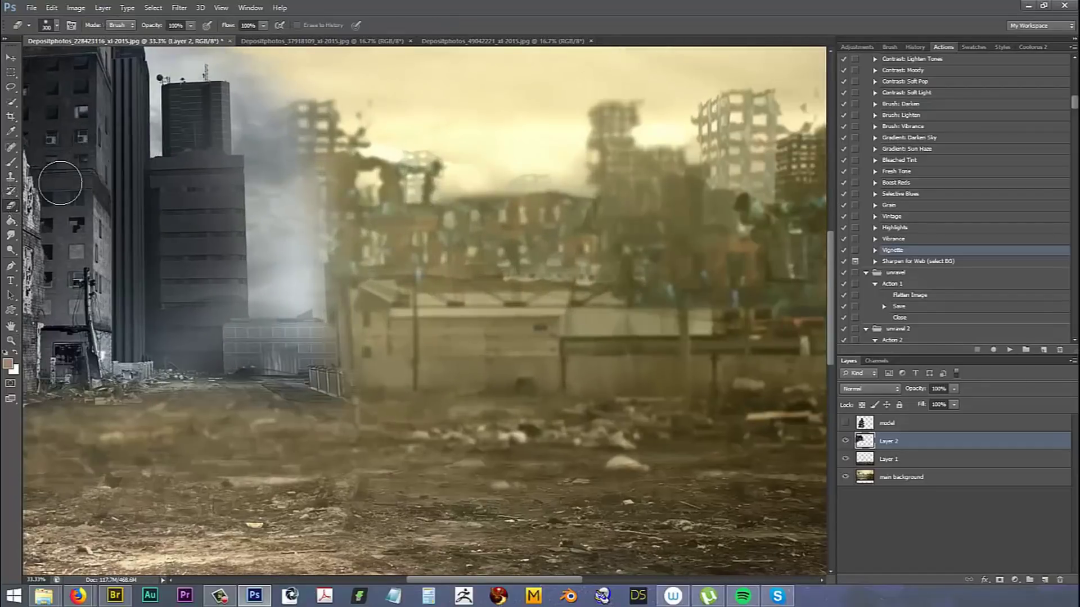
pyautogui.moveTo(315, 177)
pyautogui.mouseDown()
pyautogui.moveTo(323, 301)
pyautogui.moveTo(333, 301)
pyautogui.moveTo(353, 430)
pyautogui.moveTo(331, 357)
pyautogui.moveTo(297, 346)
pyautogui.moveTo(283, 413)
pyautogui.moveTo(267, 434)
pyautogui.moveTo(276, 396)
pyautogui.moveTo(183, 394)
pyautogui.mouseUp()
# - Erase the sky above the rooftops and around the tall ruined tower on the street layer with the 300 px eraser
pyautogui.scroll(5, 808, 242)
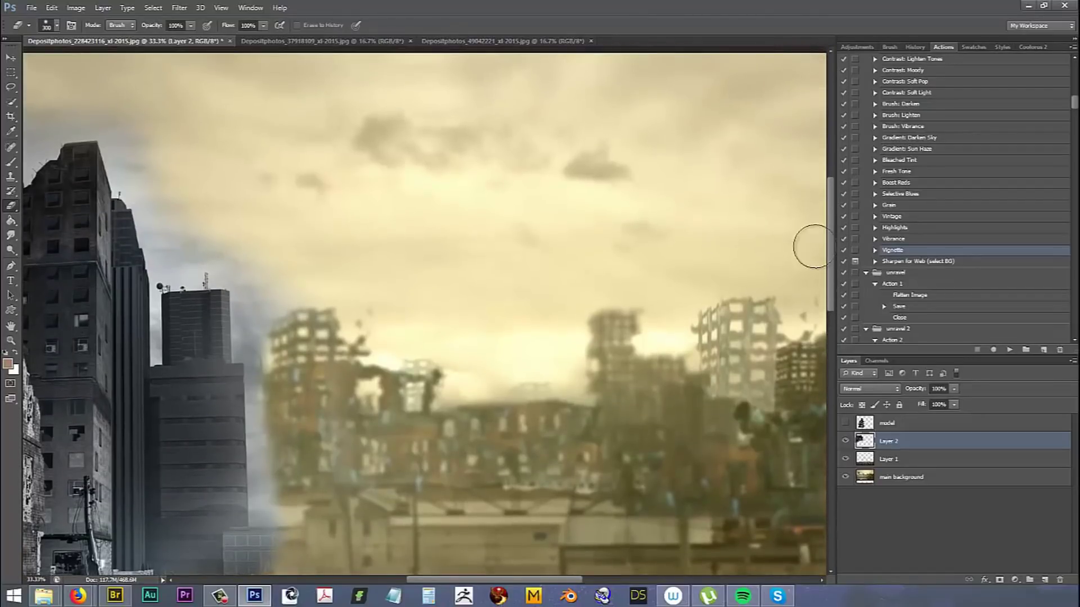
pyautogui.moveTo(172, 202)
pyautogui.mouseDown()
pyautogui.moveTo(184, 231)
pyautogui.moveTo(231, 244)
pyautogui.moveTo(272, 298)
pyautogui.moveTo(285, 245)
pyautogui.mouseUp()
pyautogui.moveTo(534, 580); pyautogui.dragTo(475, 580)
pyautogui.moveTo(216, 160)
pyautogui.mouseDown()
pyautogui.moveTo(242, 170)
pyautogui.moveTo(266, 137)
pyautogui.moveTo(279, 146)
pyautogui.moveTo(309, 113)
pyautogui.moveTo(337, 112)
pyautogui.moveTo(248, 164)
pyautogui.moveTo(210, 149)
pyautogui.moveTo(117, 149)
pyautogui.moveTo(104, 170)
pyautogui.moveTo(111, 152)
pyautogui.moveTo(170, 153)
pyautogui.moveTo(107, 160)
pyautogui.moveTo(63, 126)
pyautogui.mouseUp()
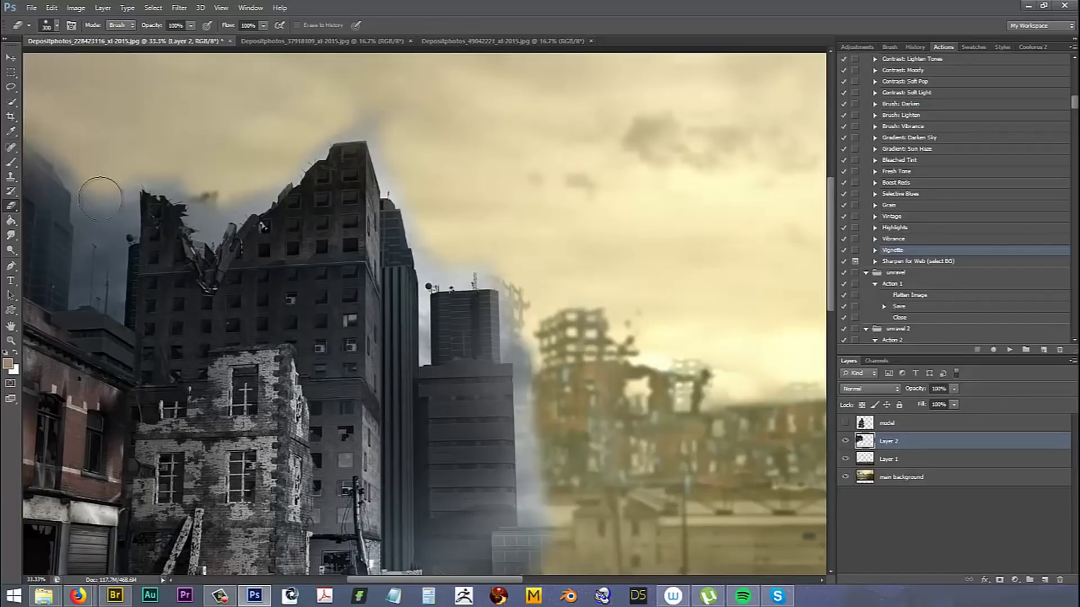
pyautogui.moveTo(100, 198); pyautogui.dragTo(126, 160)
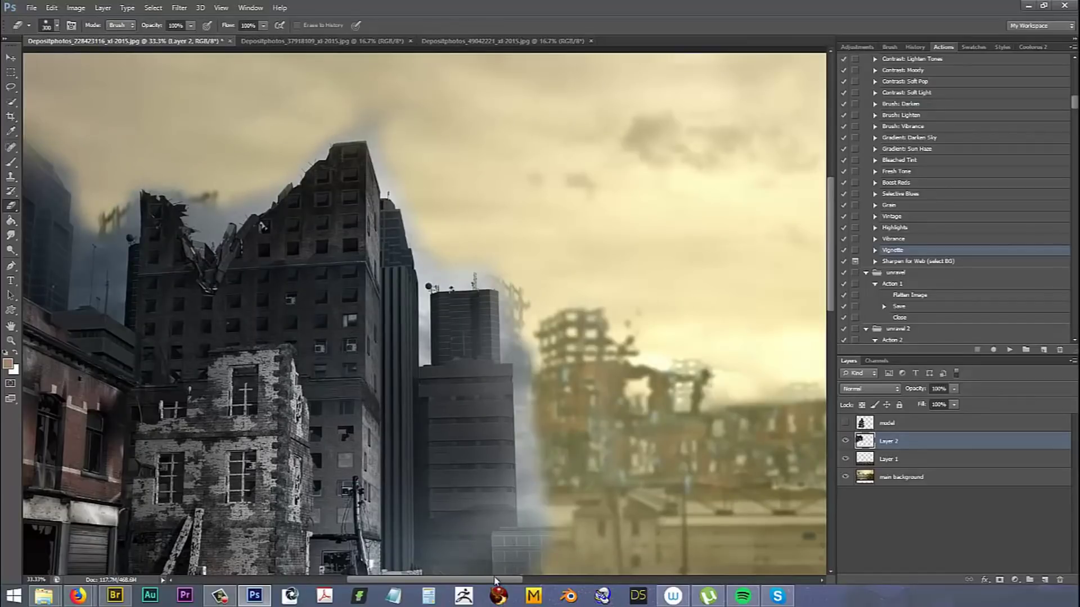
pyautogui.moveTo(495, 581)
pyautogui.mouseDown()
pyautogui.moveTo(456, 565)
pyautogui.moveTo(478, 568)
pyautogui.mouseUp()
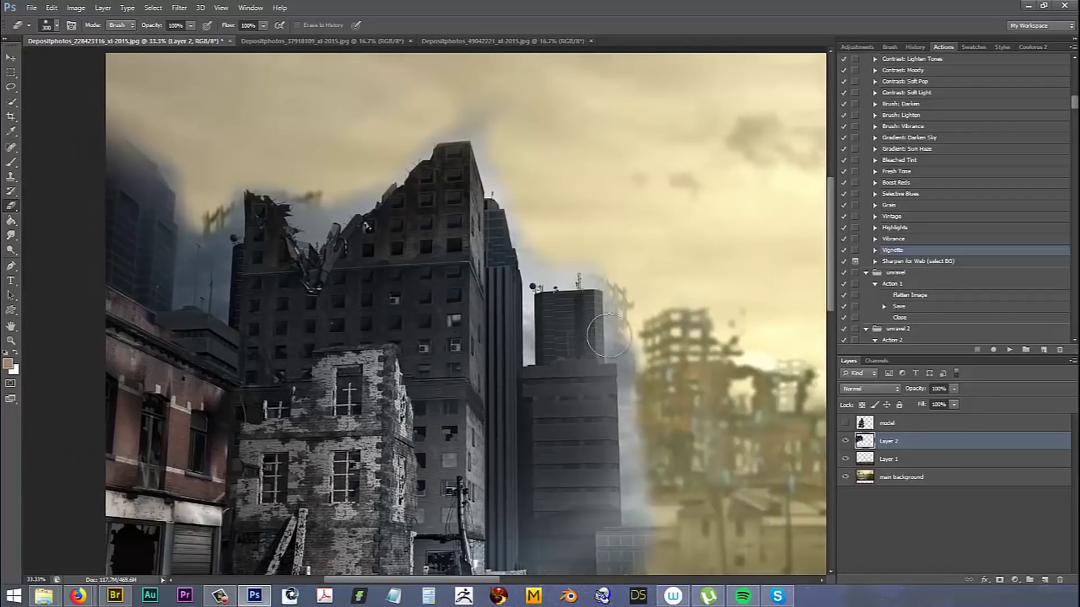
# - Erase the leftover haze along the right-hand edge of the farthest office block with a 50 px eraser
pyautogui.moveTo(829, 284); pyautogui.dragTo(827, 327)
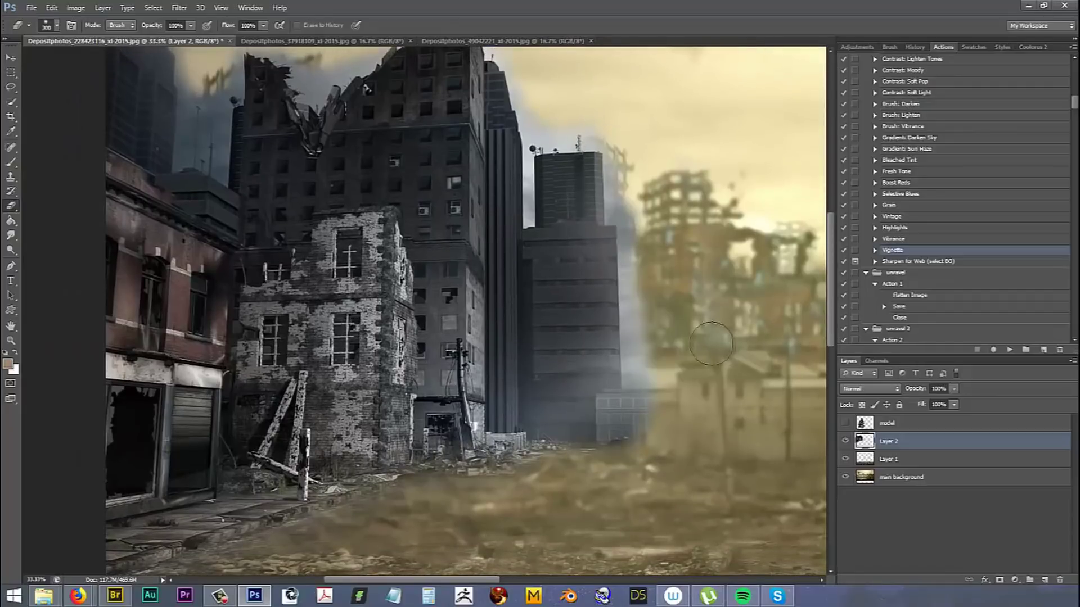
pyautogui.click(12, 342)
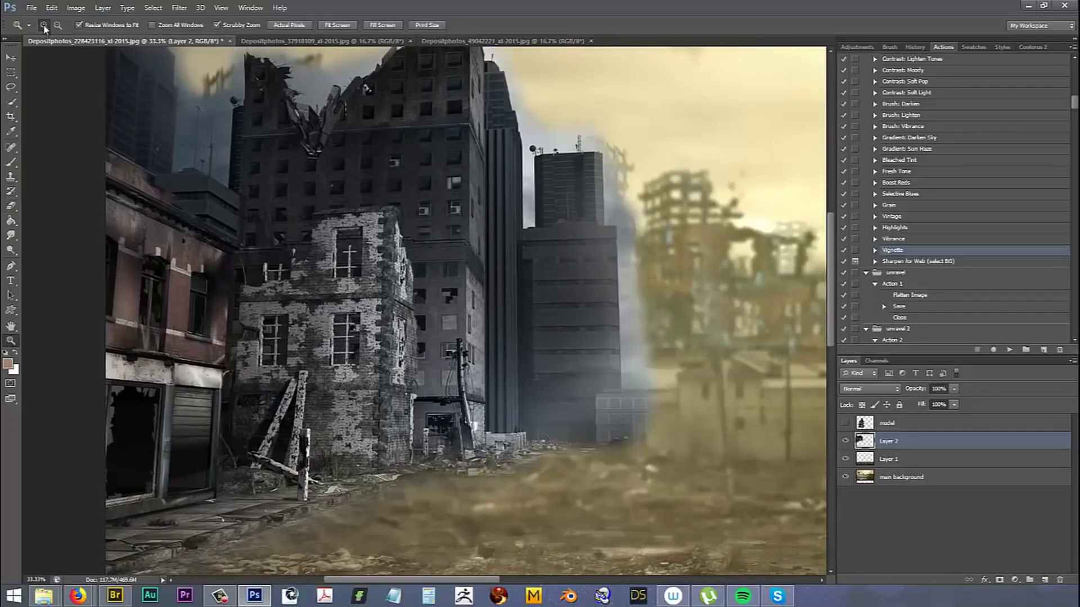
pyautogui.click(735, 304)
pyautogui.click(745, 344)
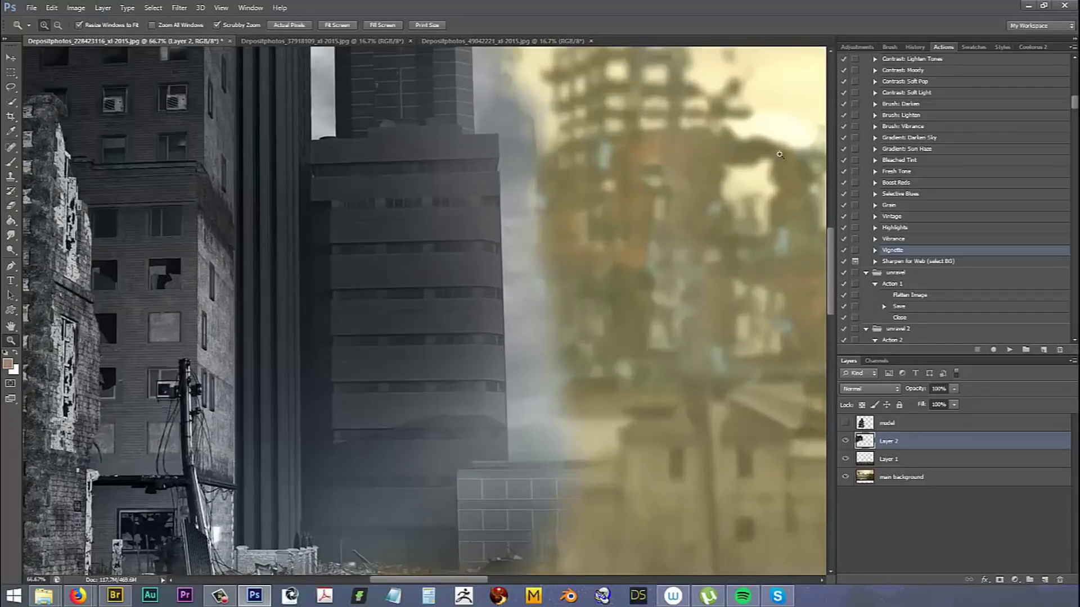
pyautogui.click(11, 205)
pyautogui.press('[')
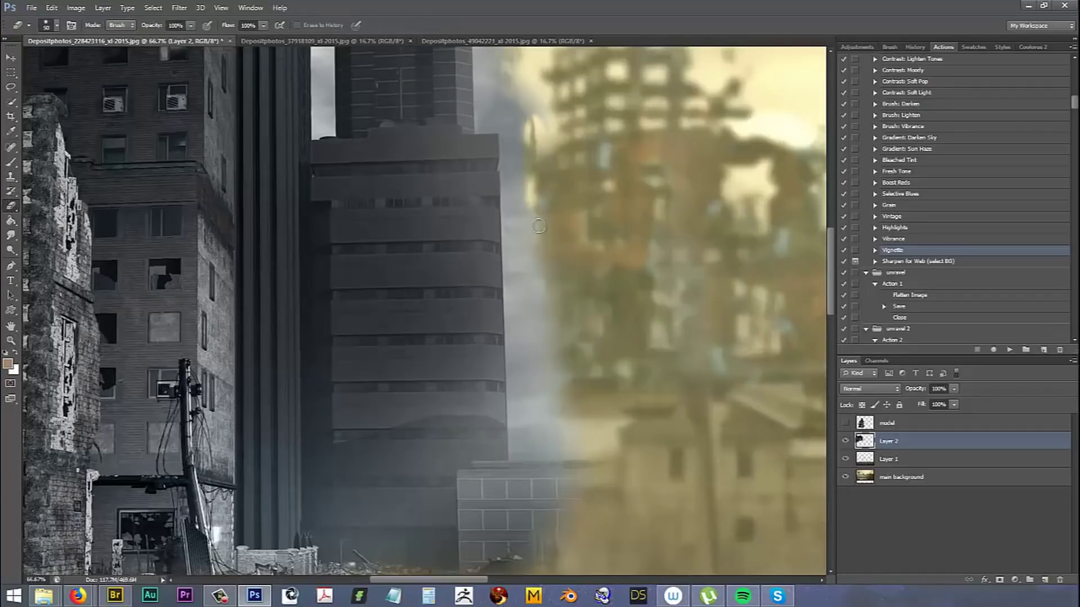
pyautogui.moveTo(524, 135)
pyautogui.mouseDown()
pyautogui.moveTo(528, 230)
pyautogui.moveTo(531, 168)
pyautogui.moveTo(538, 341)
pyautogui.moveTo(544, 304)
pyautogui.moveTo(538, 443)
pyautogui.moveTo(551, 358)
pyautogui.moveTo(555, 452)
pyautogui.moveTo(566, 398)
pyautogui.mouseUp()
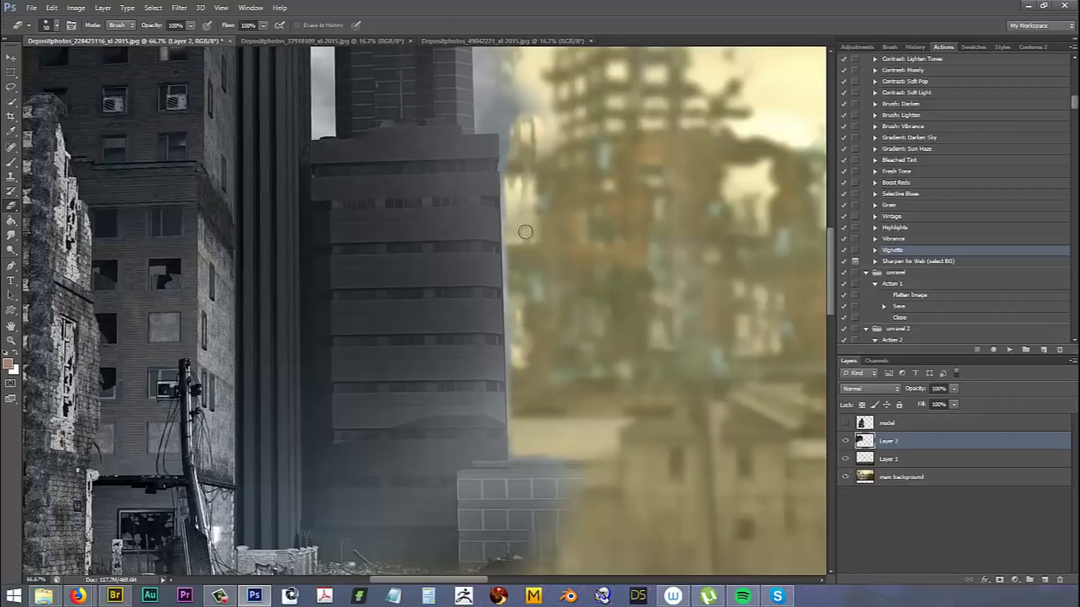
# - Erase the sky beside the farthest tower's upper section, in the gap between the towers and around its rooftop antennas with a 25 px eraser
pyautogui.scroll(5, 525, 393)
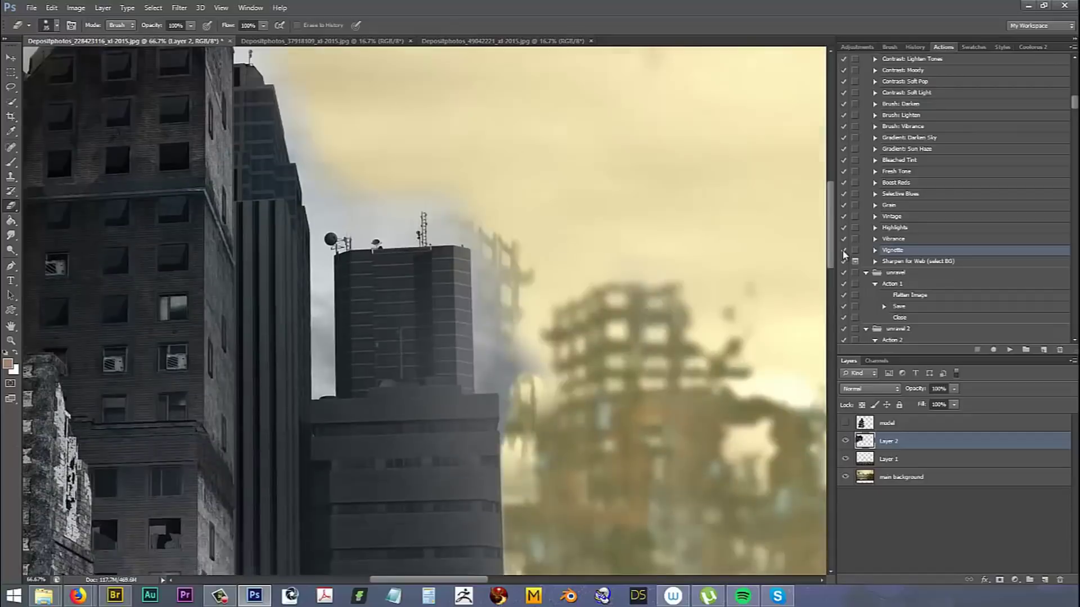
pyautogui.moveTo(503, 431)
pyautogui.mouseDown()
pyautogui.moveTo(491, 289)
pyautogui.moveTo(495, 339)
pyautogui.moveTo(533, 423)
pyautogui.moveTo(503, 260)
pyautogui.mouseUp()
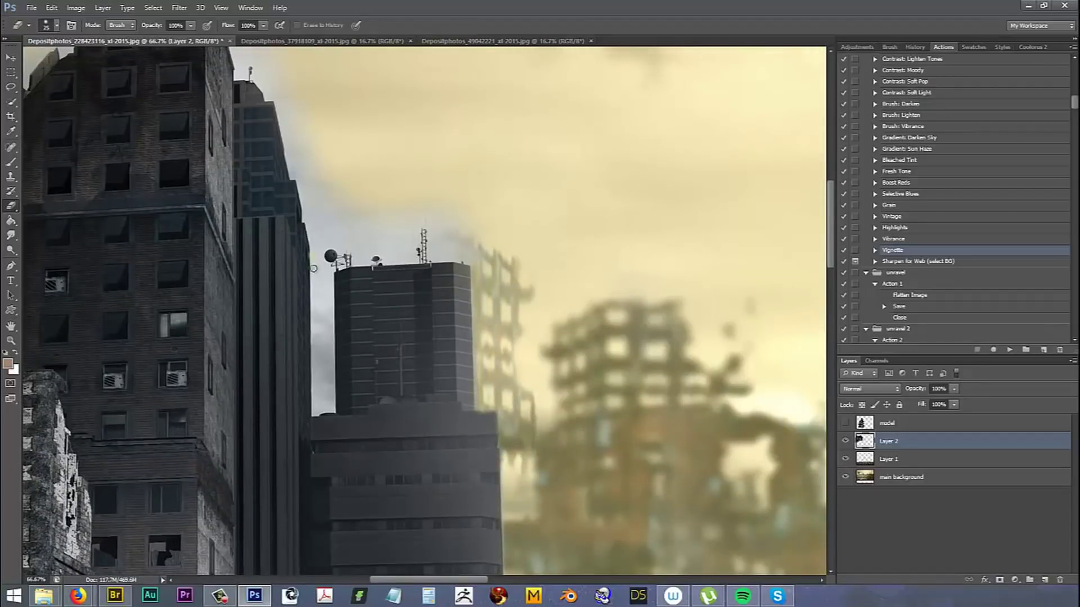
pyautogui.moveTo(313, 268)
pyautogui.mouseDown()
pyautogui.moveTo(312, 408)
pyautogui.moveTo(332, 280)
pyautogui.moveTo(334, 383)
pyautogui.mouseUp()
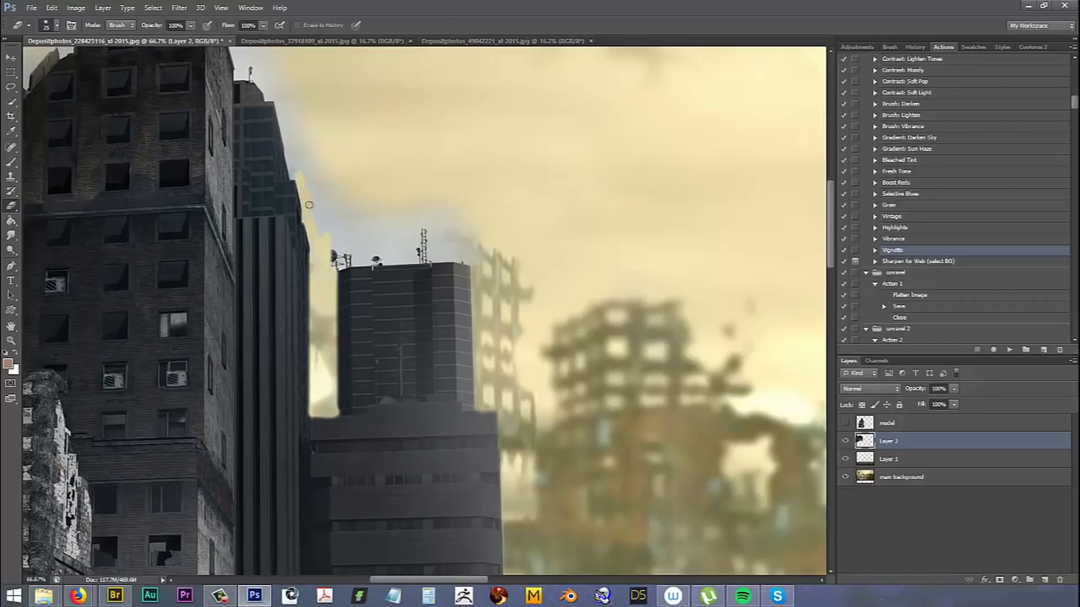
pyautogui.moveTo(309, 180); pyautogui.dragTo(320, 111)
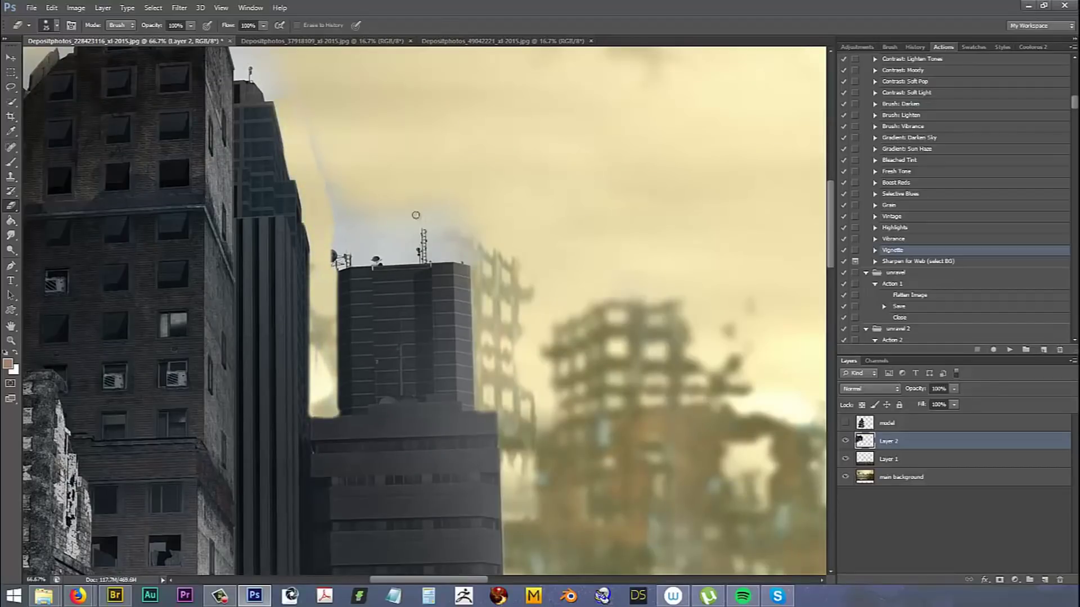
pyautogui.moveTo(467, 241)
pyautogui.mouseDown()
pyautogui.moveTo(340, 259)
pyautogui.moveTo(408, 255)
pyautogui.moveTo(421, 214)
pyautogui.moveTo(439, 230)
pyautogui.moveTo(413, 223)
pyautogui.mouseUp()
# - Show the eraser's brush settings and erase the sky fringe along the right-hand side of the tall ruined tower with a 60 px eraser
pyautogui.press('F5')
pyautogui.scroll(3, 490, 326)
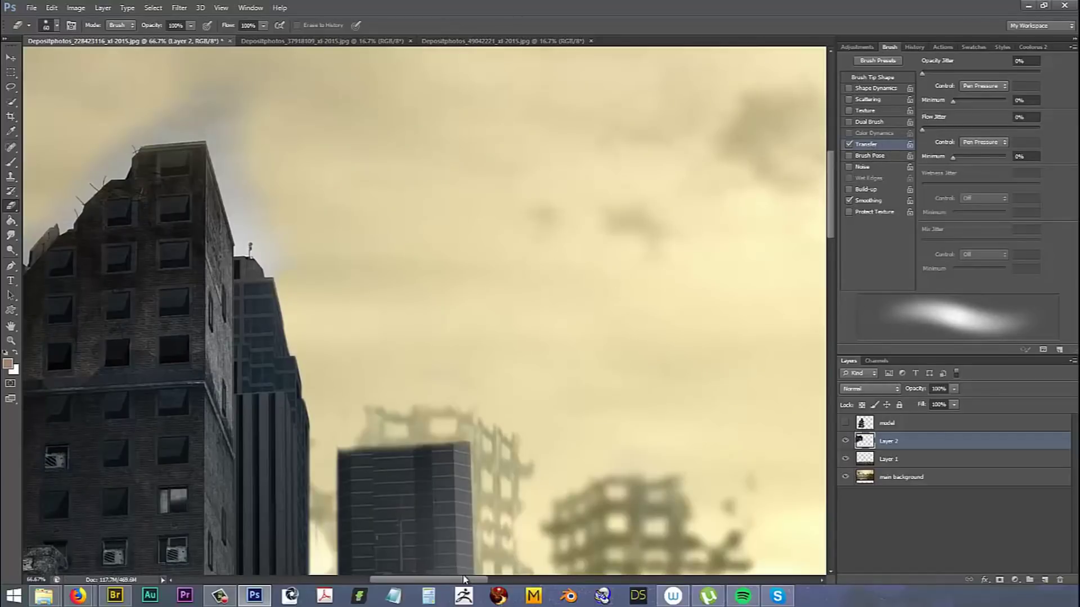
pyautogui.moveTo(464, 579); pyautogui.dragTo(437, 553)
pyautogui.moveTo(400, 93)
pyautogui.mouseDown()
pyautogui.moveTo(417, 155)
pyautogui.moveTo(391, 102)
pyautogui.moveTo(410, 130)
pyautogui.moveTo(419, 115)
pyautogui.moveTo(392, 83)
pyautogui.moveTo(414, 180)
pyautogui.mouseUp()
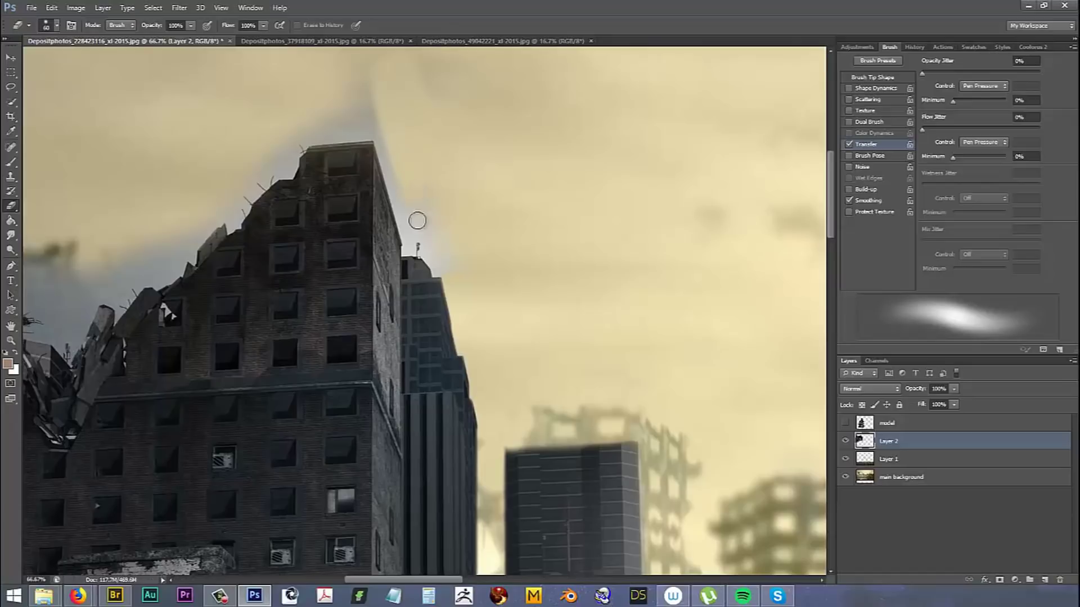